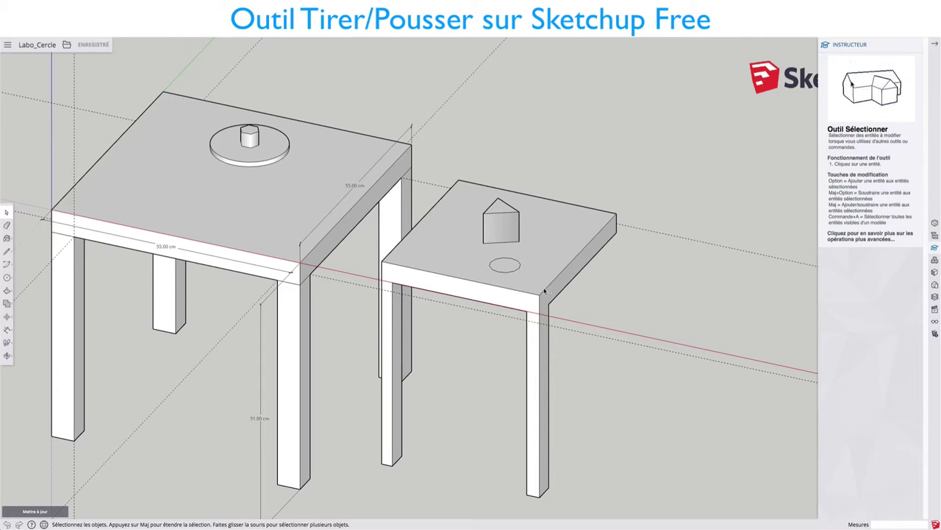
Step: Start a new model from the Metres template and show its unit settings
mouse_move(544, 292)
middle_down()
mouse_move(617, 295)
mouse_move(597, 266)
mouse_move(608, 276)
middle_up()
scroll(618, 294, down, 2)
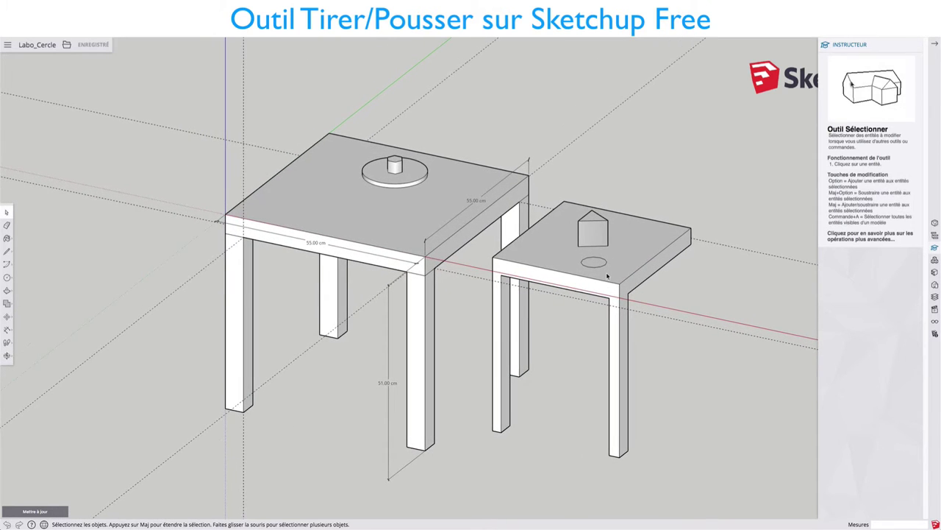
scroll(608, 276, up, 1)
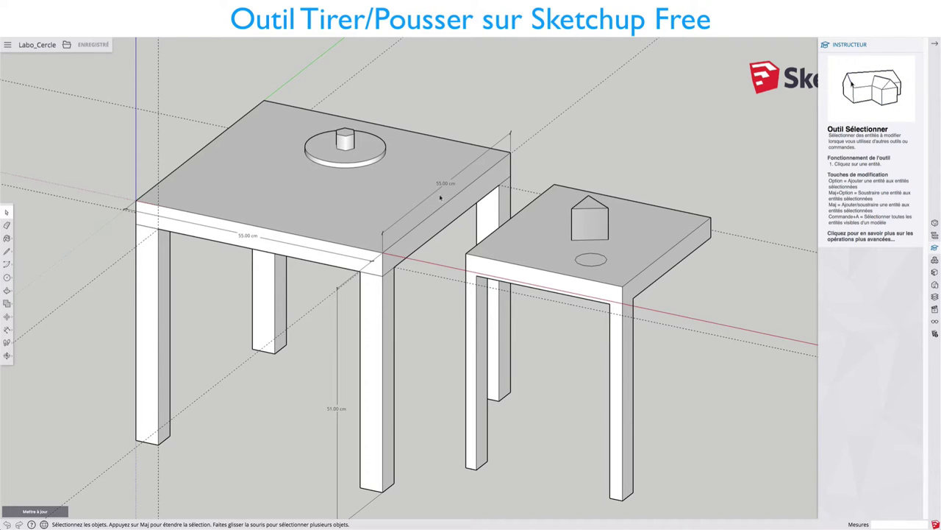
scroll(441, 197, down, 2)
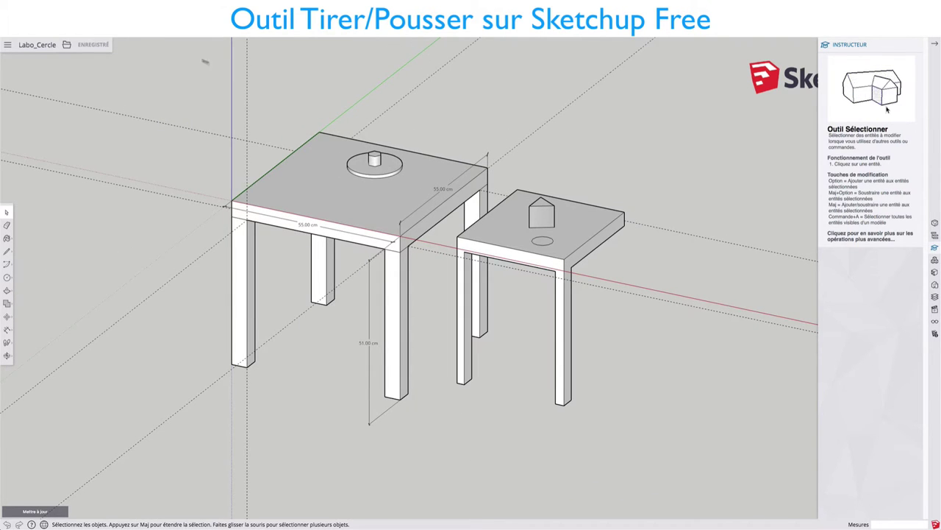
click(67, 46)
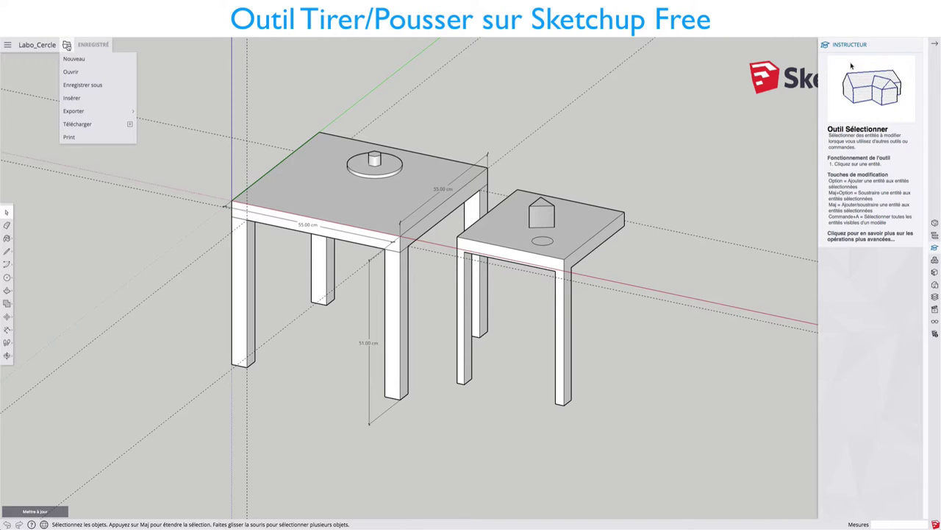
click(71, 58)
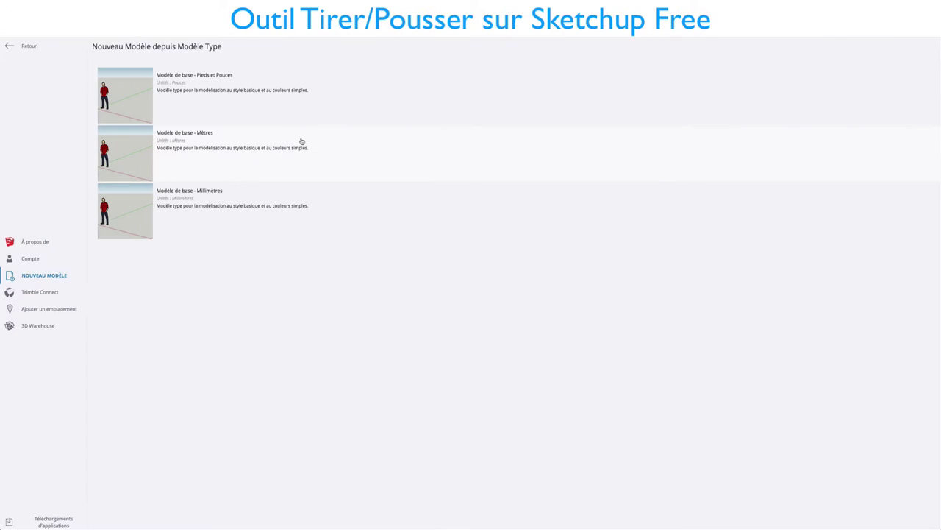
click(191, 138)
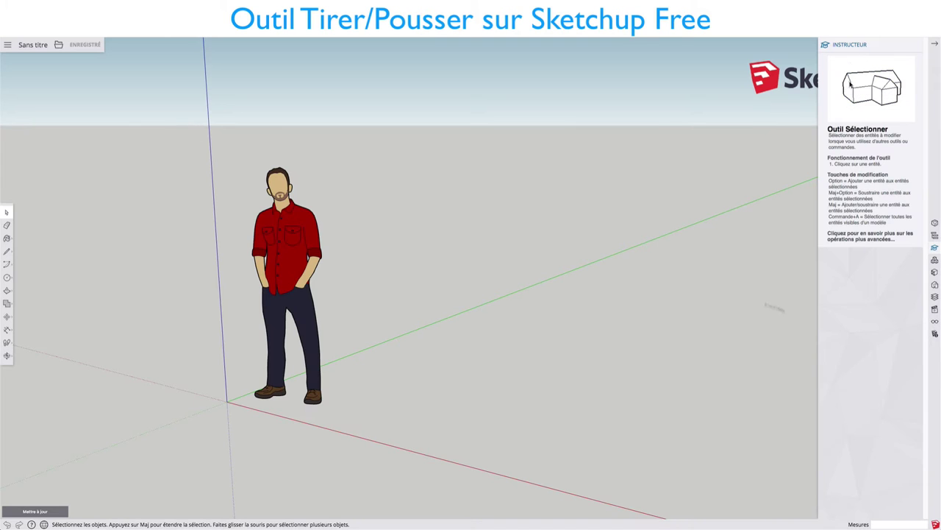
click(935, 334)
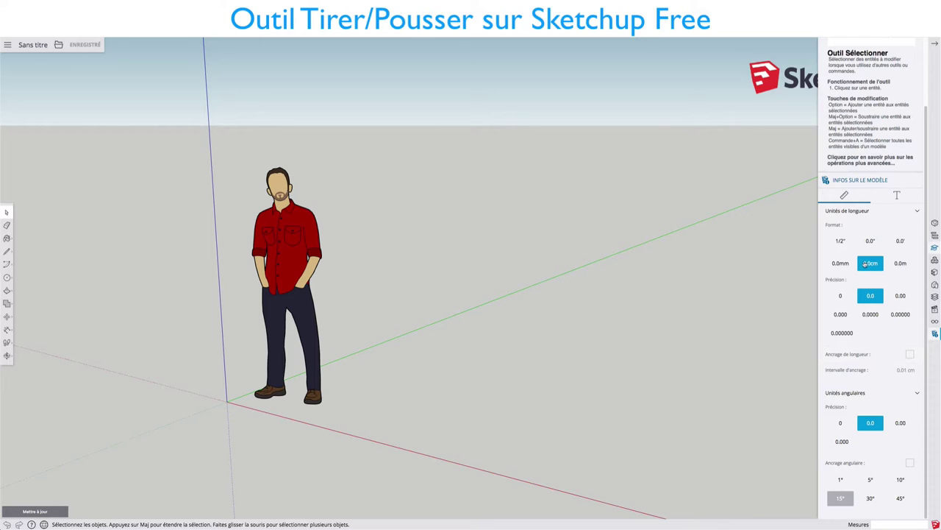
Step: Select and delete the default person figure
middle_drag(426, 387, 400, 331)
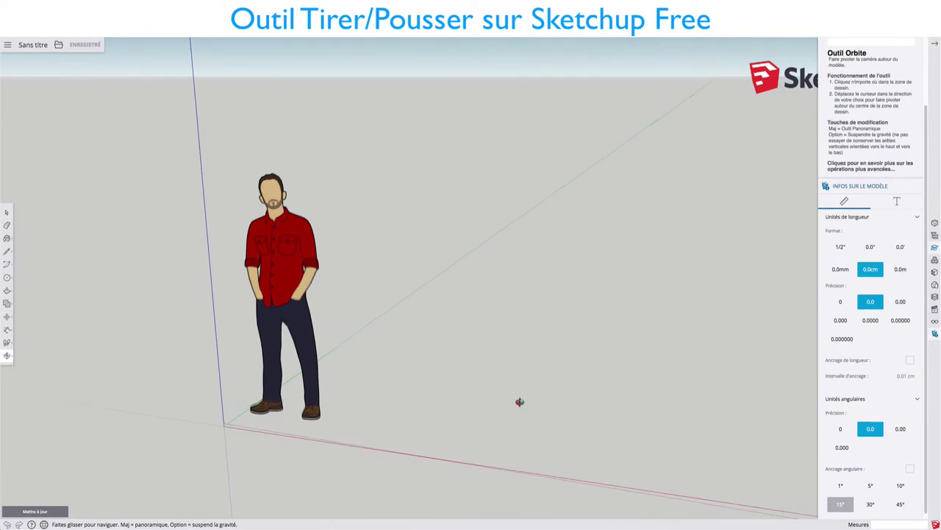
click(298, 291)
scroll(298, 290, down, 3)
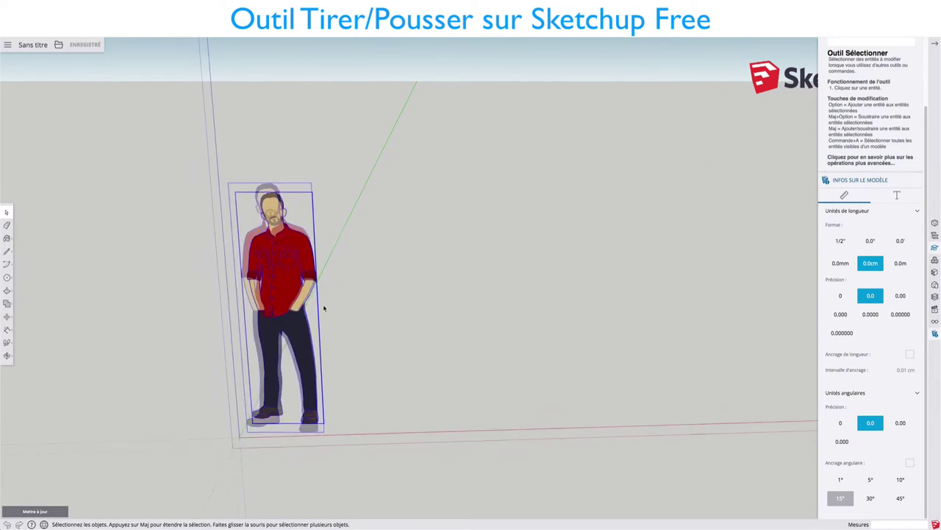
scroll(378, 308, down, 2)
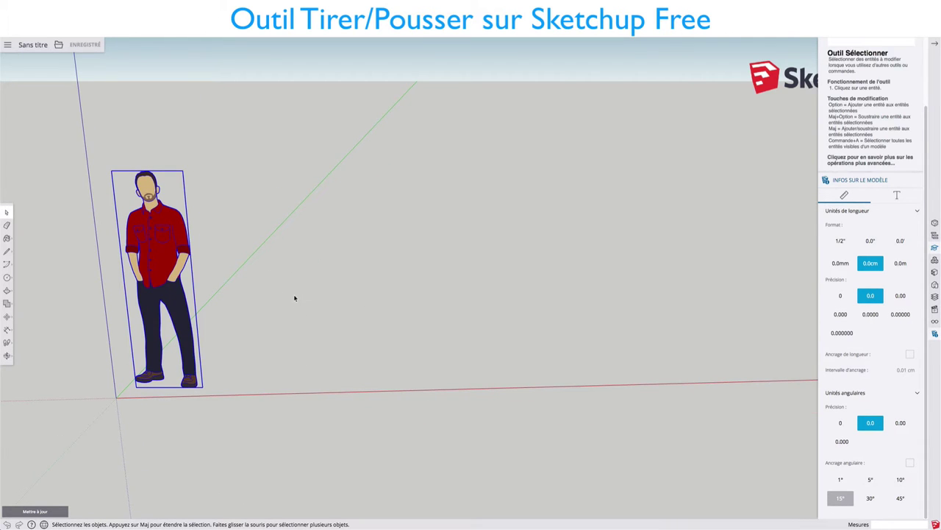
key(e)
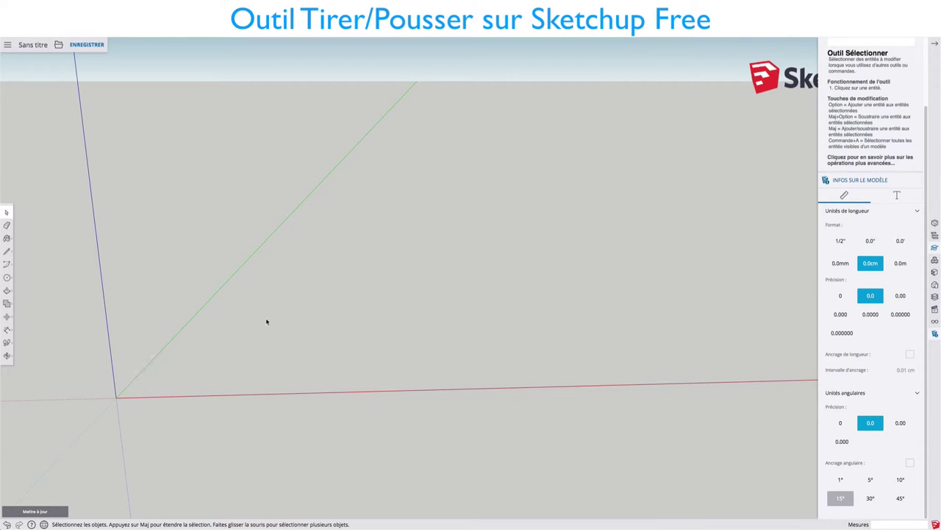
middle_drag(267, 321, 380, 273)
Step: Draw a rectangle on the ground and push/pull it into a large box, then lower its top
key(r)
click(384, 242)
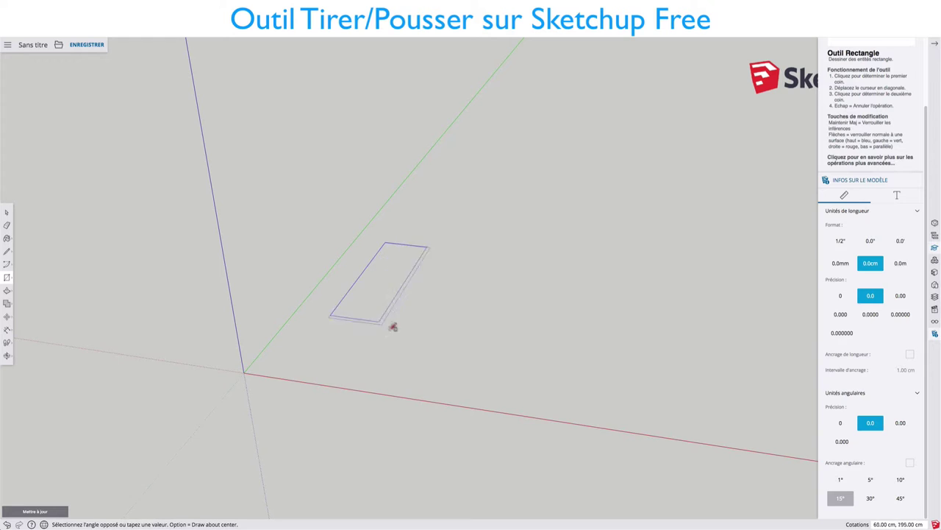
click(456, 359)
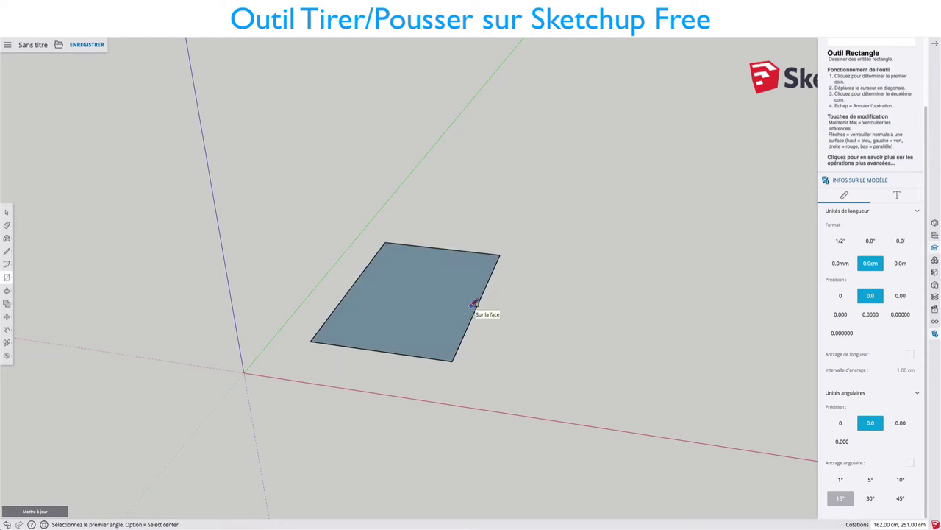
key(p)
click(442, 324)
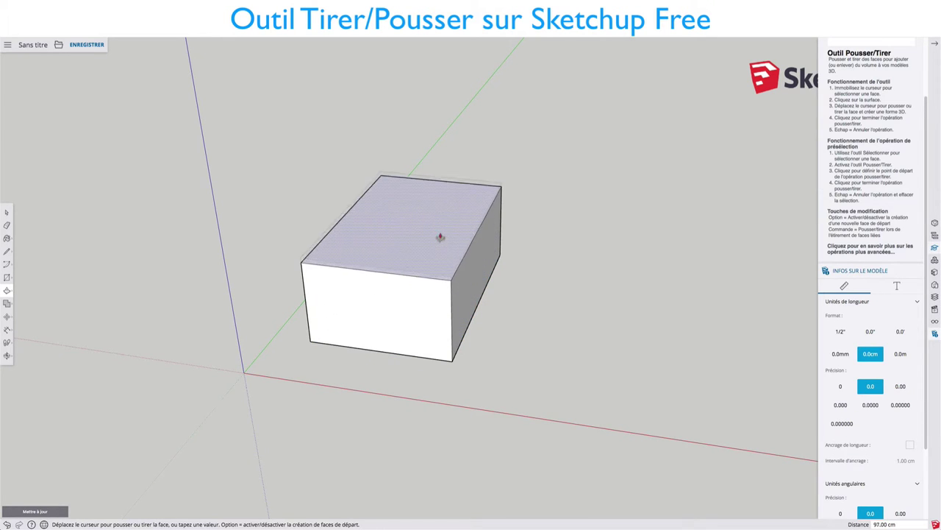
click(439, 192)
mouse_move(439, 189)
middle_down()
mouse_move(373, 360)
mouse_move(390, 203)
mouse_move(391, 248)
mouse_move(414, 244)
mouse_move(400, 264)
middle_up()
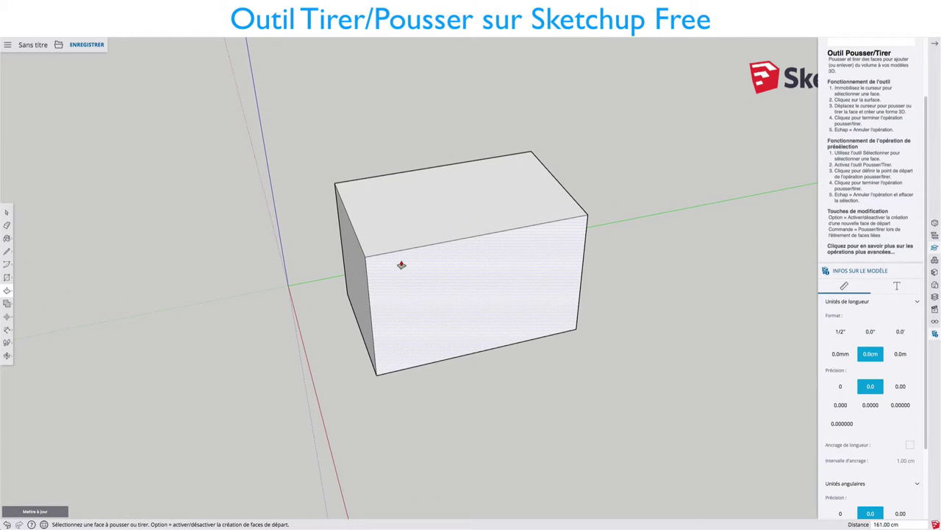
click(410, 236)
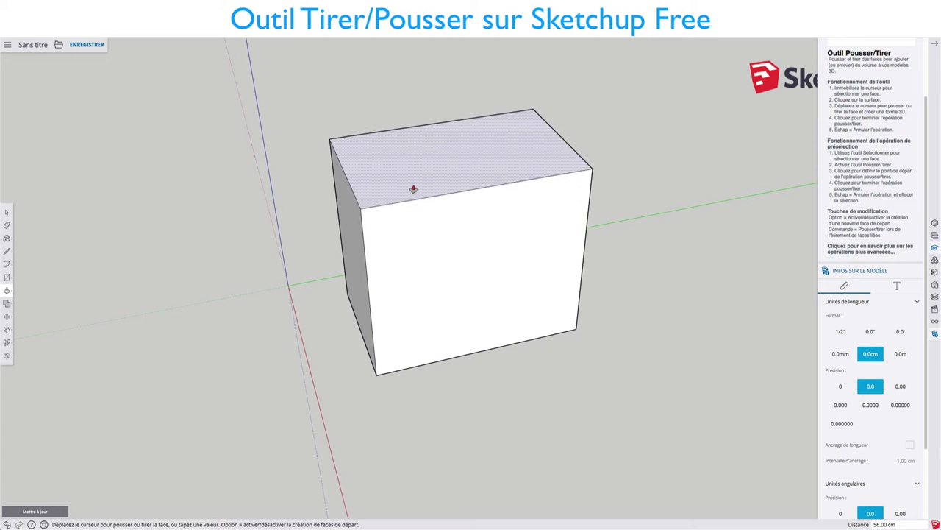
click(409, 266)
mouse_move(454, 224)
middle_down()
mouse_move(442, 220)
mouse_move(454, 224)
middle_up()
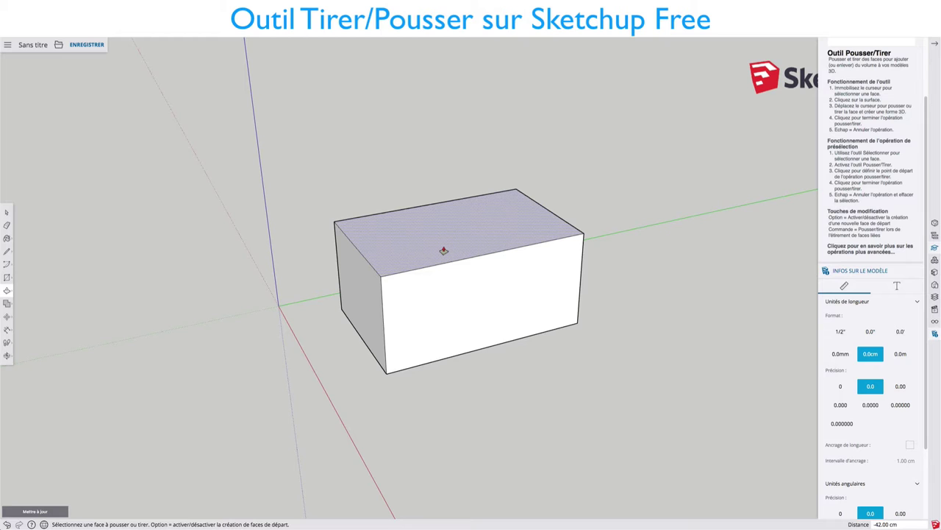
Step: Draw a 130 × 96 cm rectangle in front and raise it 64 cm into a second box
key(r)
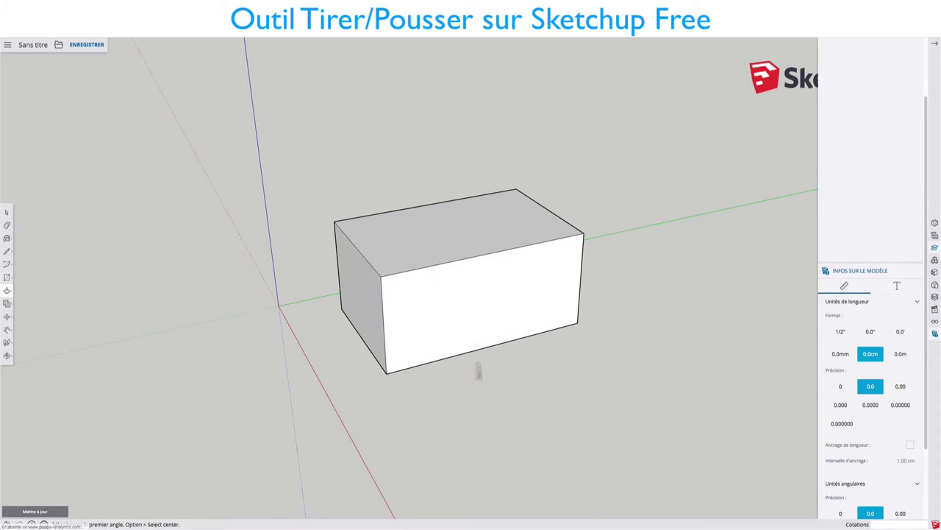
click(476, 394)
click(623, 440)
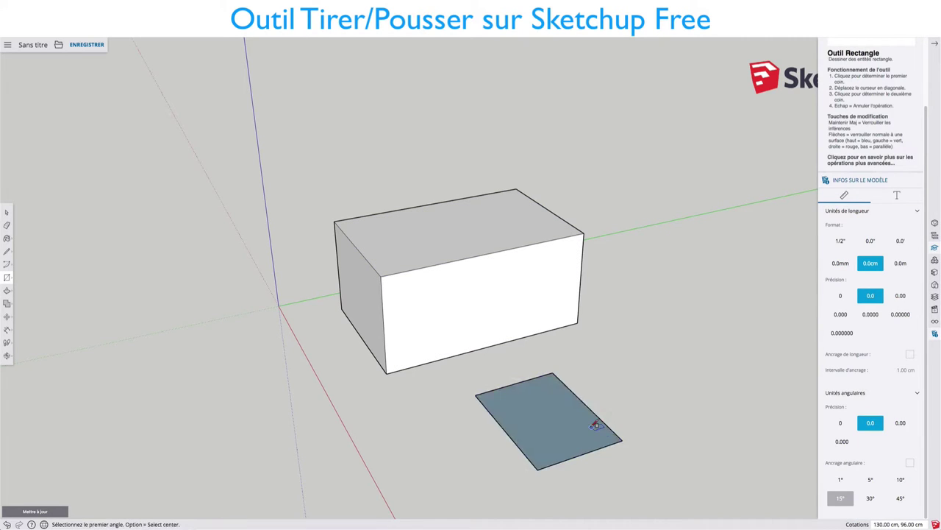
key(p)
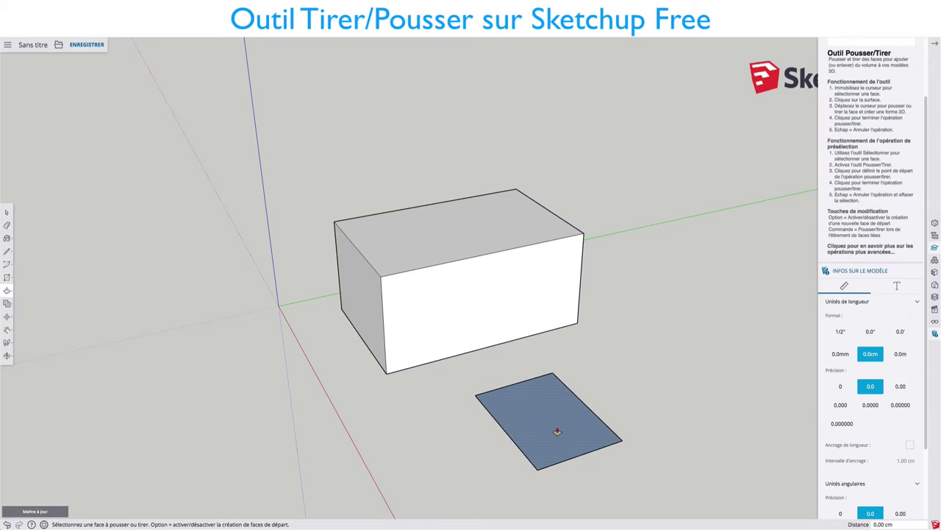
click(557, 432)
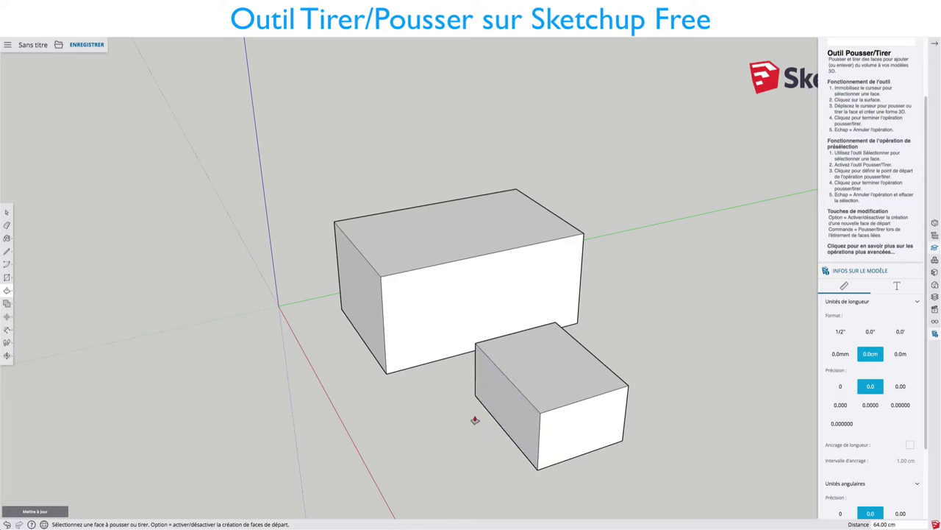
Step: Draw a 129 × 88 cm rectangle beside the boxes and copy it 48 cm upward
key(r)
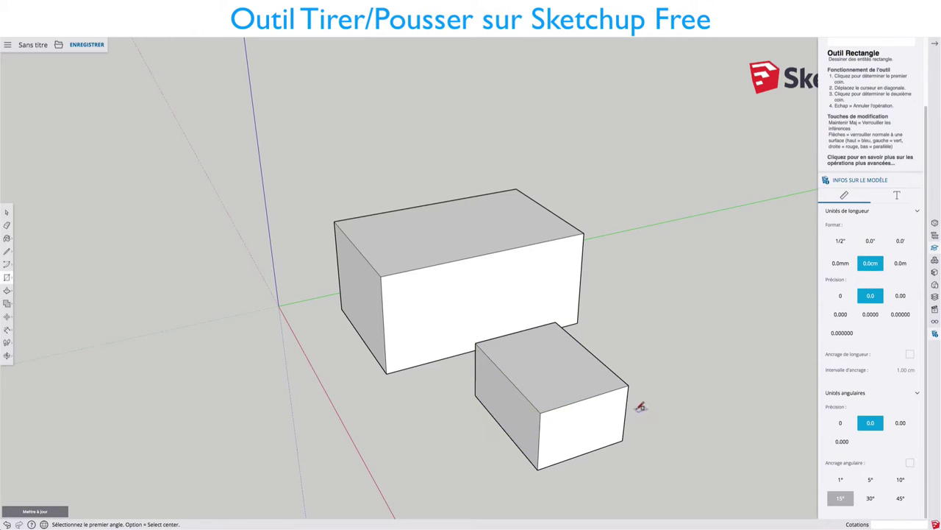
middle_drag(641, 405, 529, 357)
click(527, 359)
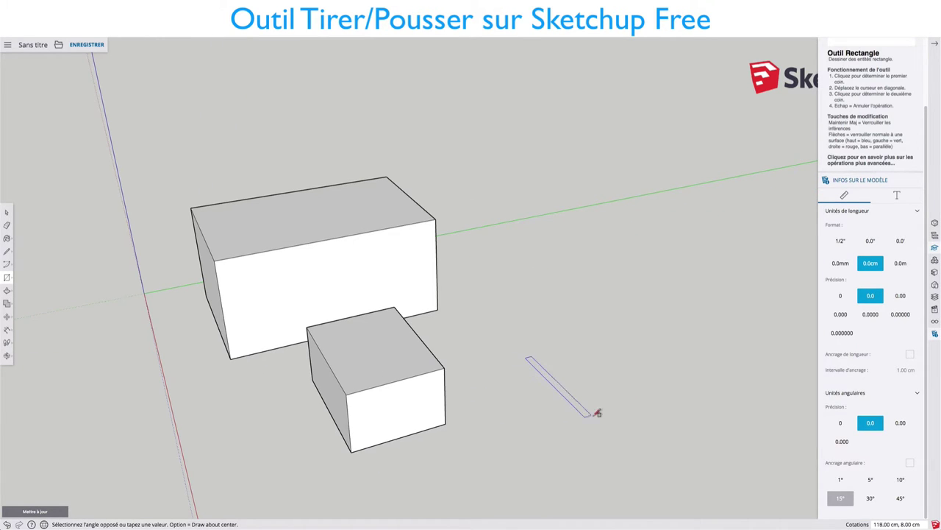
click(664, 397)
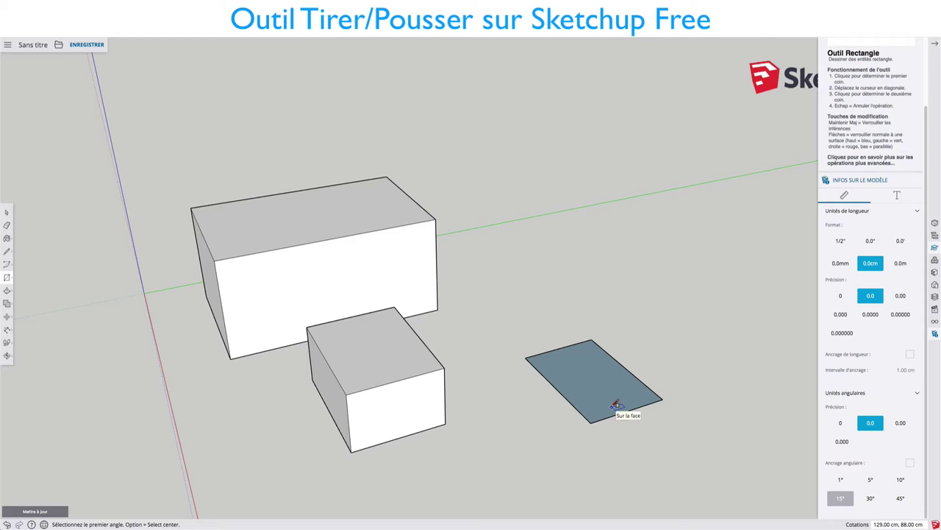
key(space)
mouse_move(612, 409)
middle_down()
mouse_move(612, 375)
mouse_move(658, 320)
mouse_move(635, 355)
middle_up()
key(m)
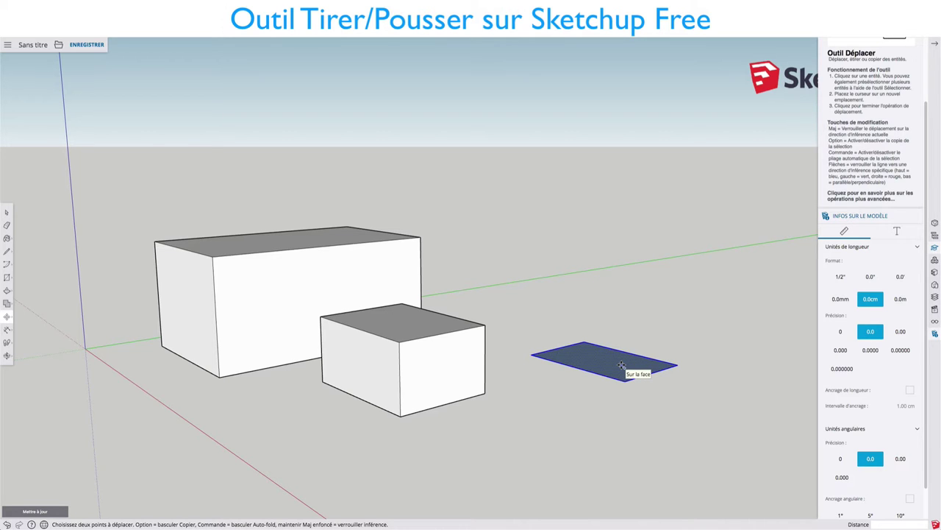
click(622, 366)
key(alt)
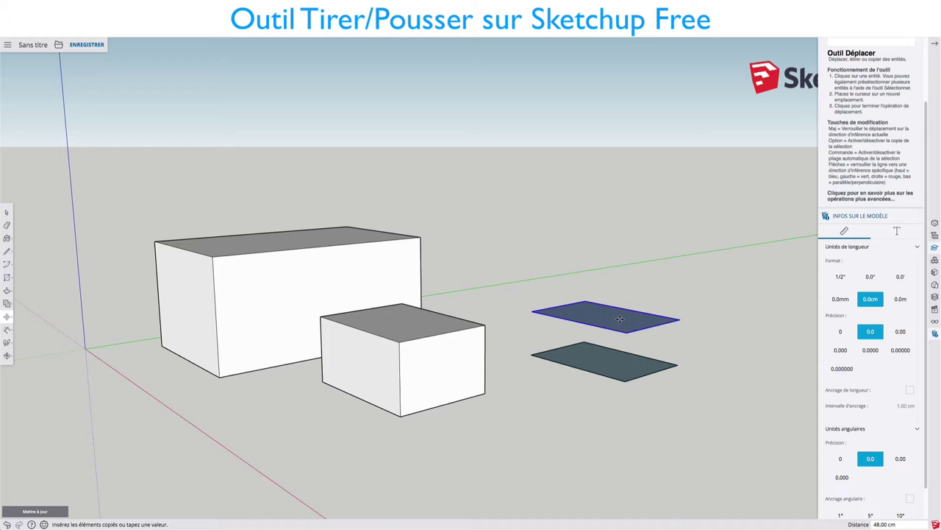
click(628, 325)
middle_drag(639, 337, 641, 349)
scroll(642, 350, up, 5)
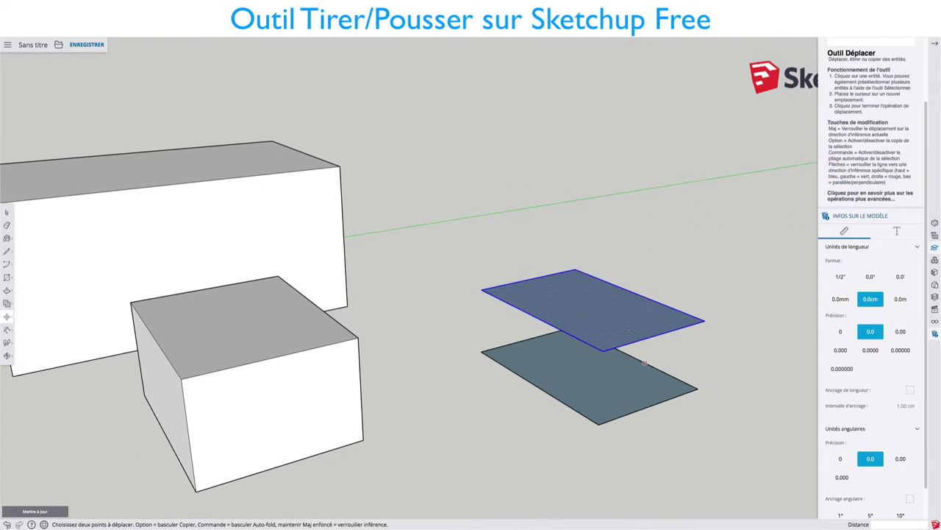
Step: Join the two rectangles with vertical edges into a third box, then select it
key(l)
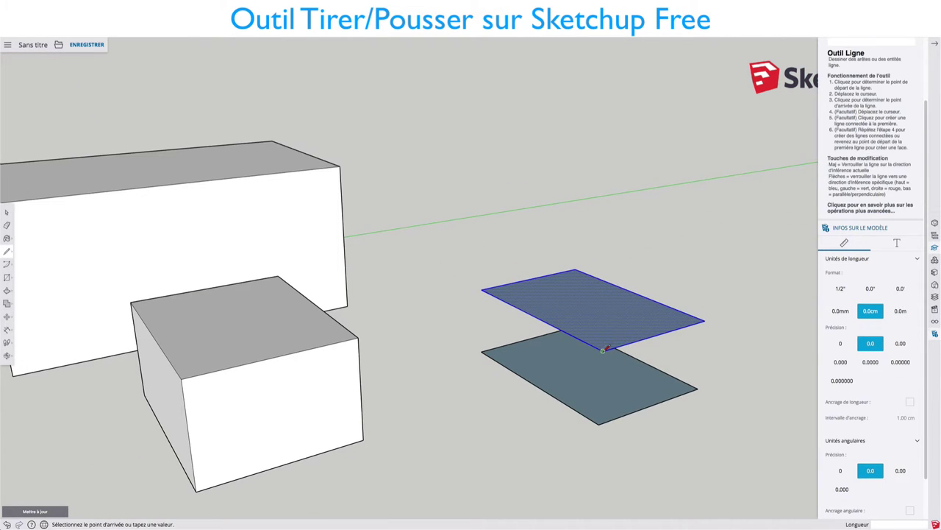
key(Escape)
click(704, 322)
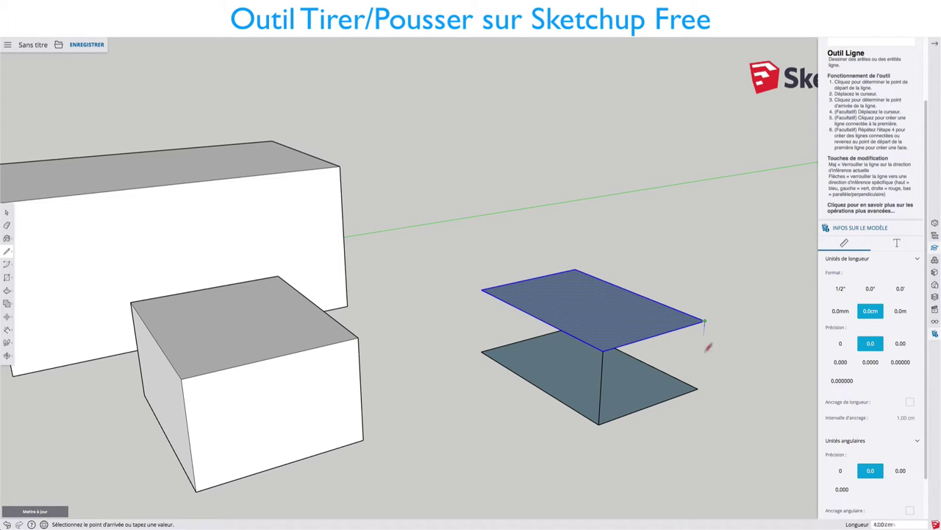
click(697, 388)
click(481, 291)
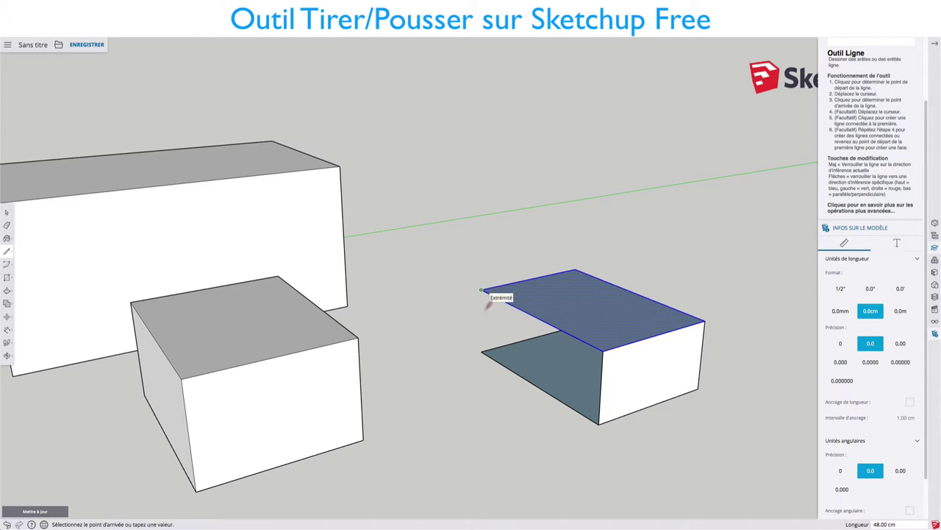
click(481, 351)
mouse_move(456, 326)
middle_down()
mouse_move(515, 243)
mouse_move(390, 322)
middle_up()
click(343, 317)
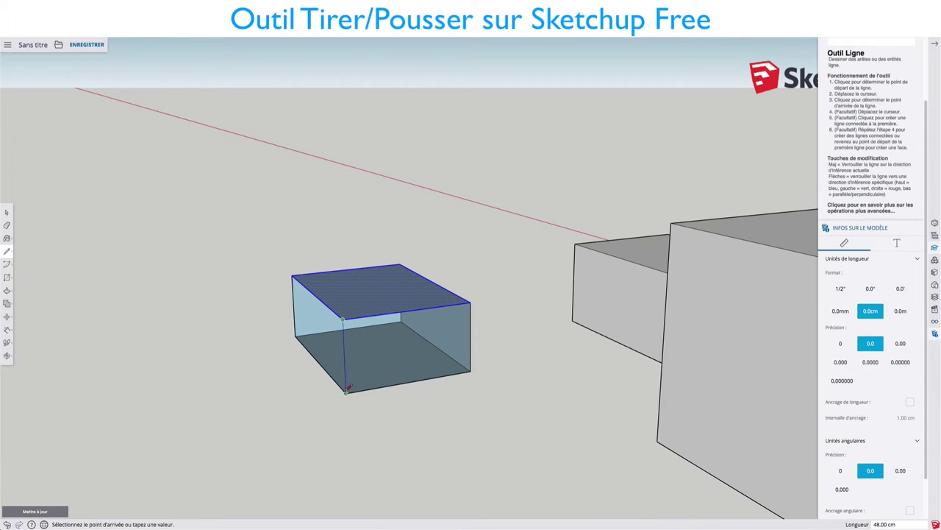
click(345, 389)
mouse_move(326, 330)
middle_down()
mouse_move(452, 378)
mouse_move(728, 352)
middle_up()
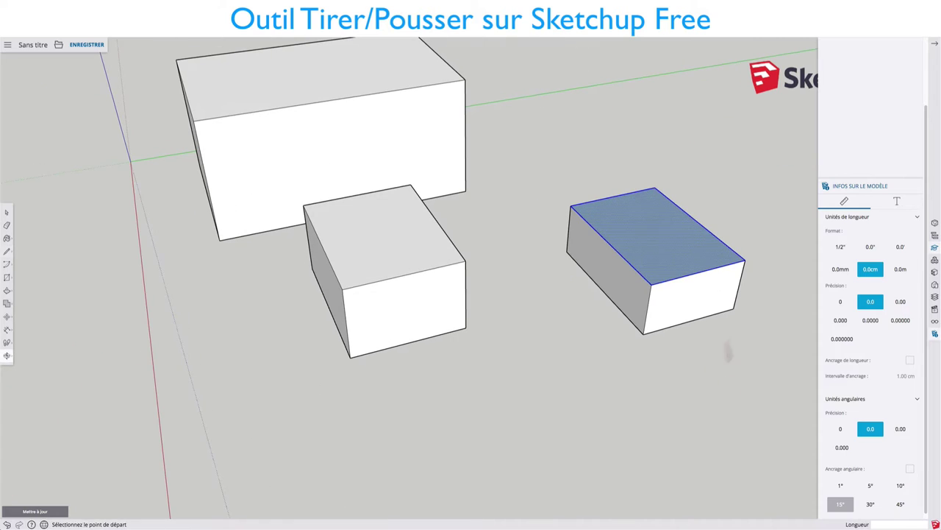
key(space)
triple_click(681, 298)
Step: Delete the right-hand box and the small front box
key(Delete)
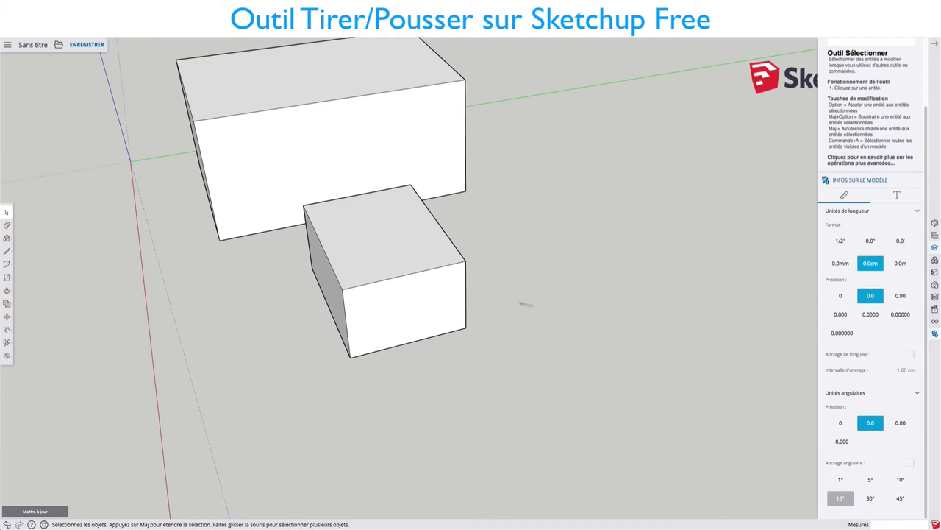
triple_click(415, 284)
key(Delete)
mouse_move(405, 297)
middle_down()
mouse_move(542, 346)
mouse_move(459, 301)
mouse_move(505, 336)
mouse_move(559, 289)
mouse_move(557, 317)
mouse_move(449, 272)
mouse_move(471, 280)
middle_up()
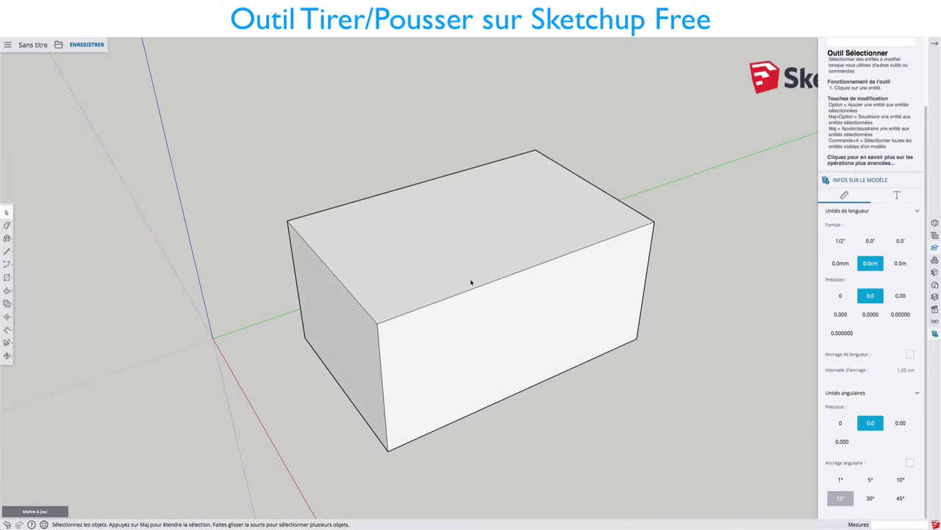
Step: Pull the remaining box's top face up, then extend a side face outward 39 cm
key(p)
click(452, 256)
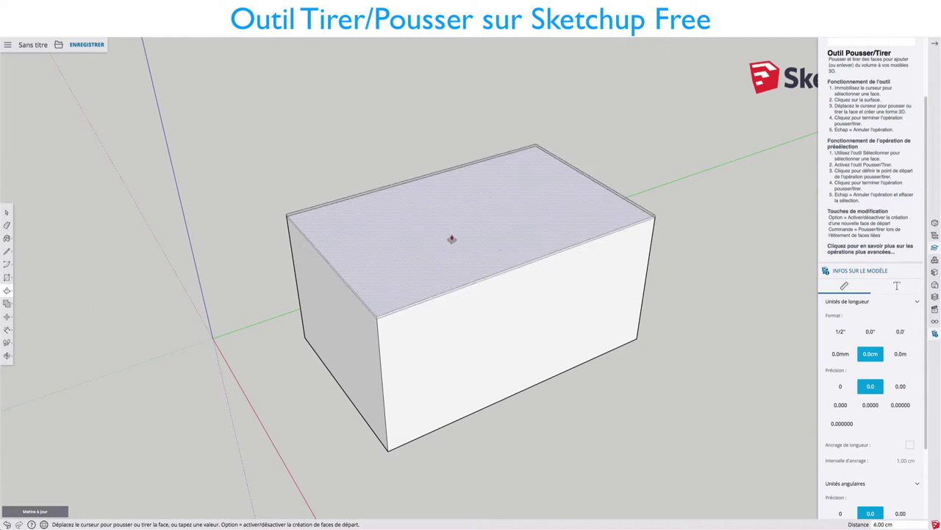
click(461, 168)
mouse_move(444, 245)
middle_down()
mouse_move(517, 269)
mouse_move(509, 311)
middle_up()
click(493, 310)
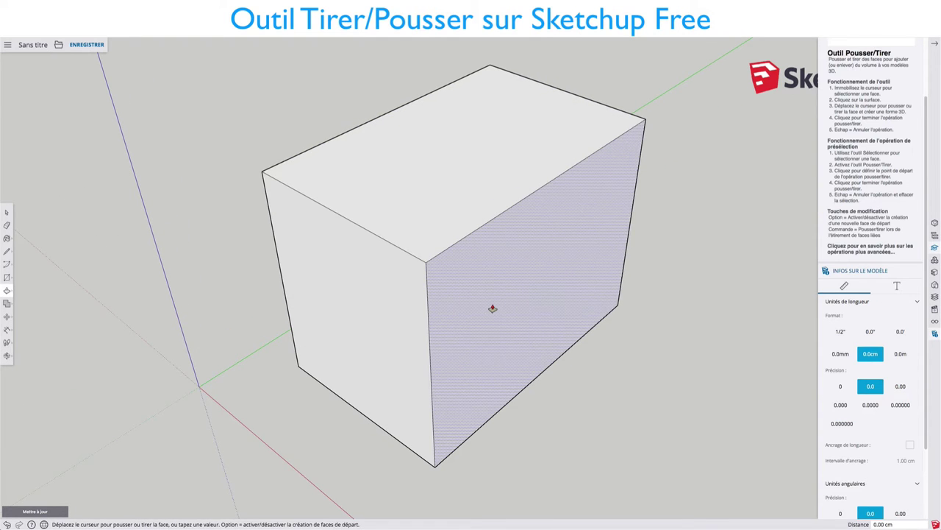
scroll(501, 373, down, 3)
mouse_move(500, 372)
middle_down()
mouse_move(573, 283)
mouse_move(347, 245)
mouse_move(481, 269)
mouse_move(444, 272)
mouse_move(584, 280)
mouse_move(530, 311)
middle_up()
click(526, 307)
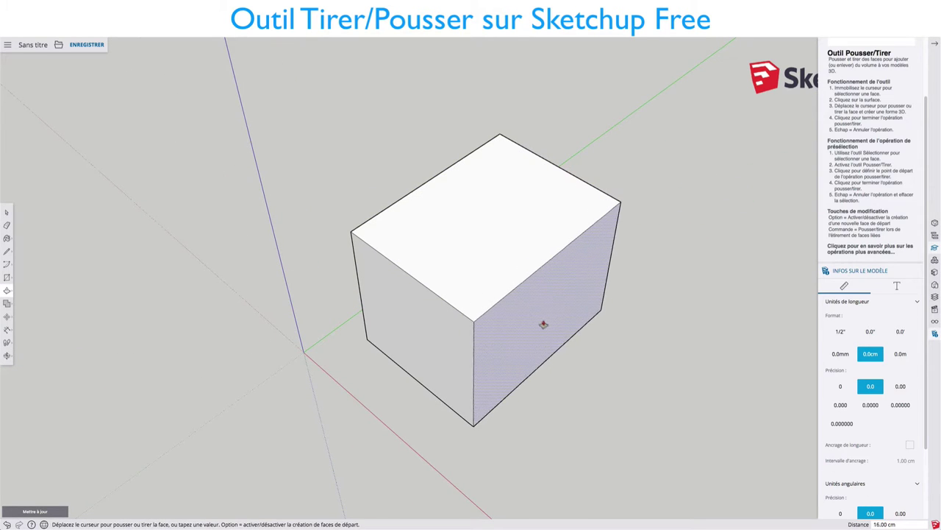
click(550, 327)
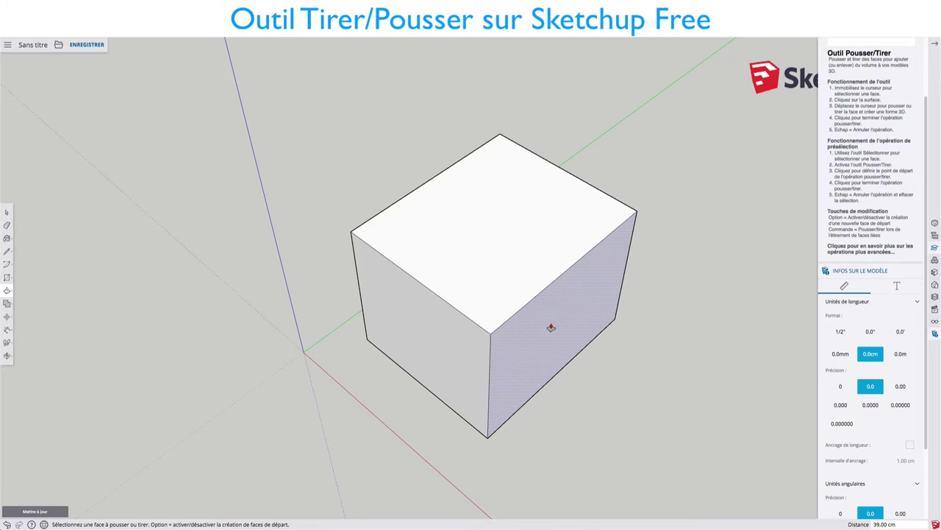
mouse_move(570, 305)
middle_down()
mouse_move(471, 250)
mouse_move(460, 294)
mouse_move(531, 304)
mouse_move(496, 272)
mouse_move(618, 384)
mouse_move(456, 237)
mouse_move(505, 275)
mouse_move(622, 292)
middle_up()
Step: Draw an inset rectangle on the top face and place a guide 16 cm above the bottom edge
key(r)
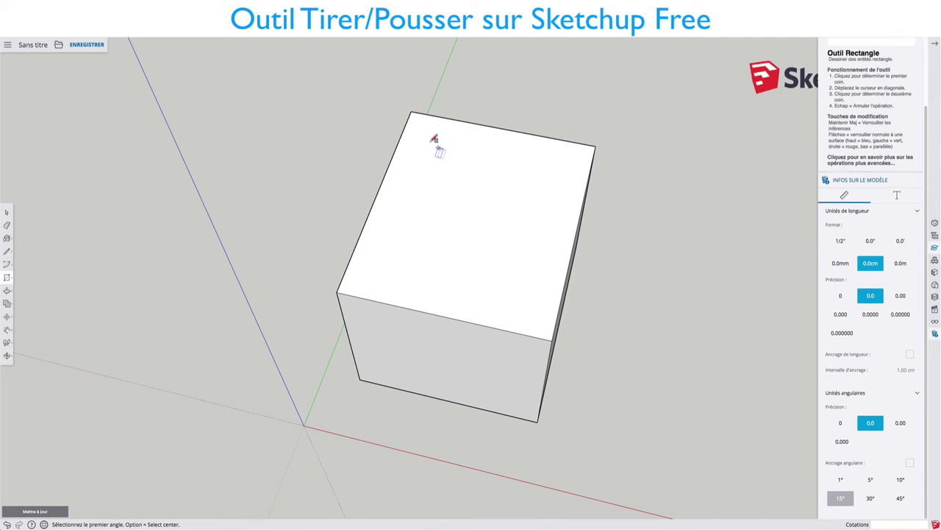
click(416, 124)
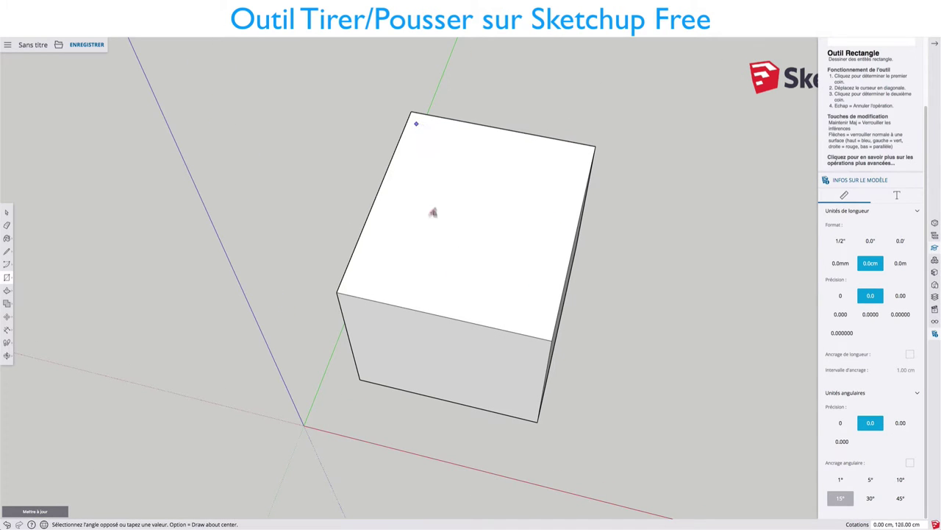
click(545, 328)
mouse_move(548, 329)
middle_down()
mouse_move(395, 189)
mouse_move(327, 222)
middle_up()
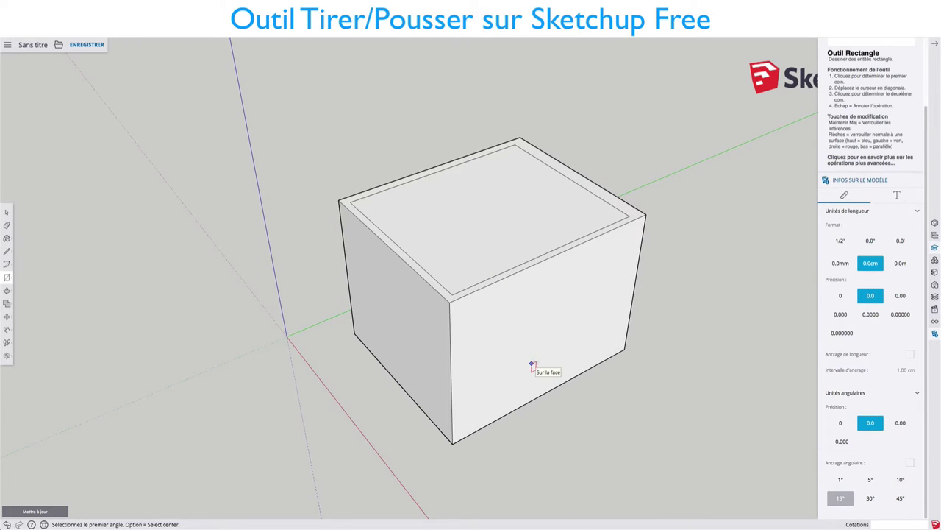
key(t)
click(532, 397)
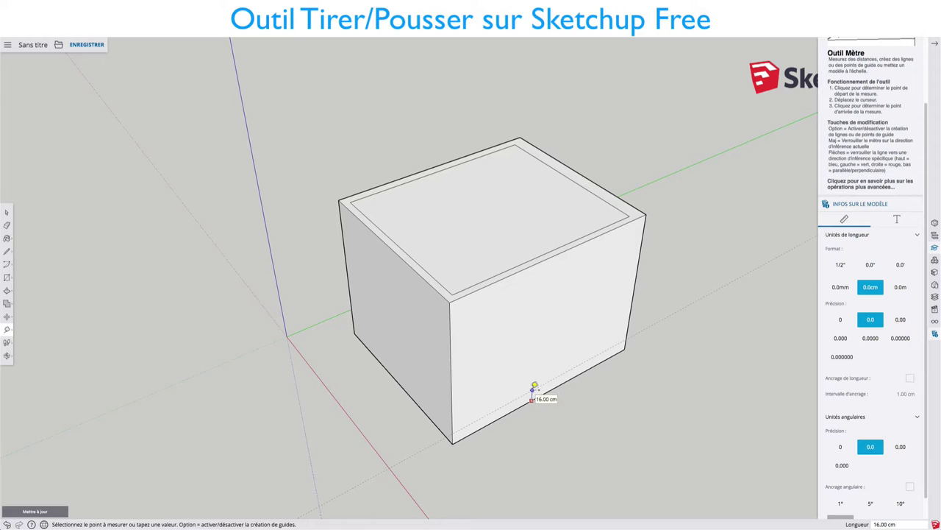
click(533, 388)
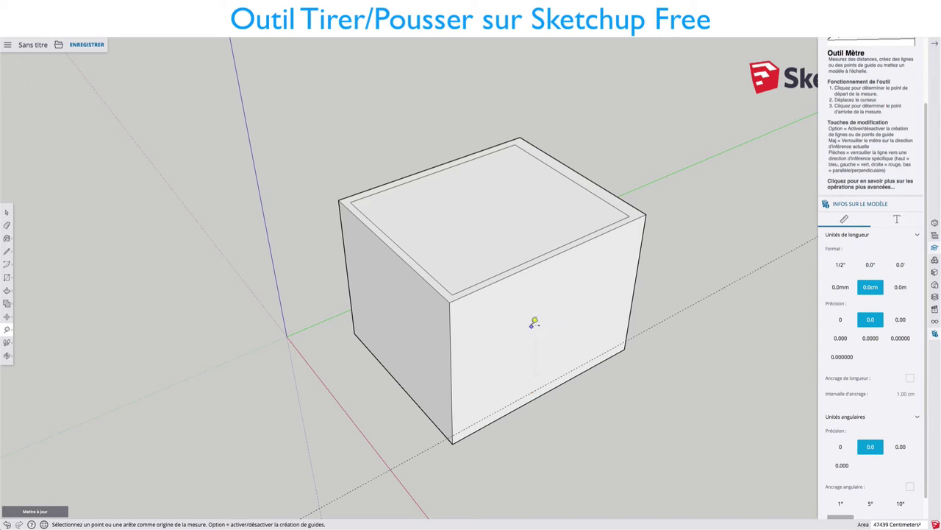
Step: Push the inset top face down 176 cm to hollow out the box
key(p)
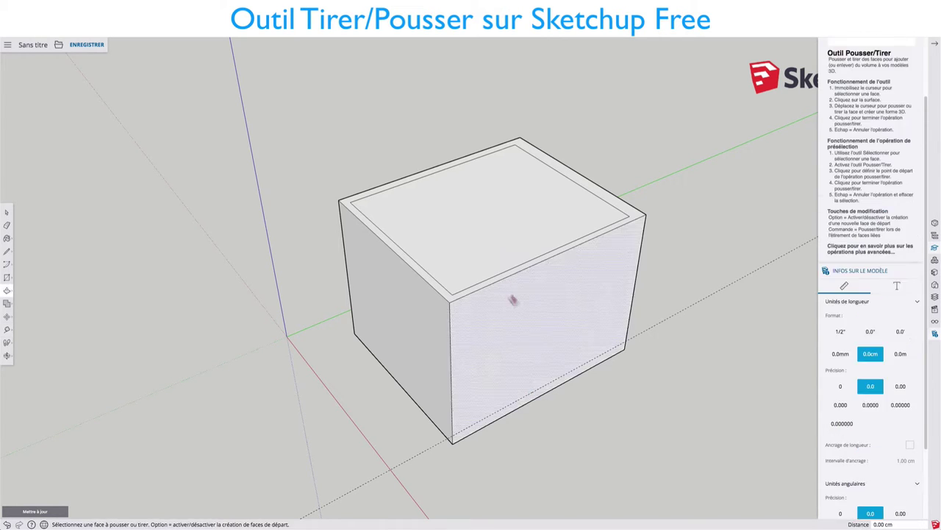
click(489, 247)
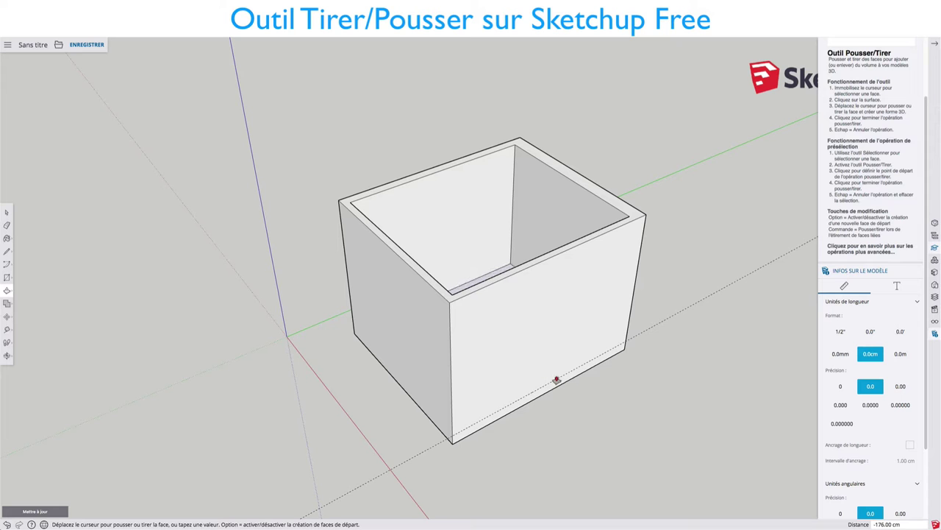
click(569, 374)
mouse_move(490, 391)
middle_down()
mouse_move(657, 317)
mouse_move(723, 332)
mouse_move(742, 351)
mouse_move(487, 286)
mouse_move(466, 272)
mouse_move(438, 293)
mouse_move(279, 254)
middle_up()
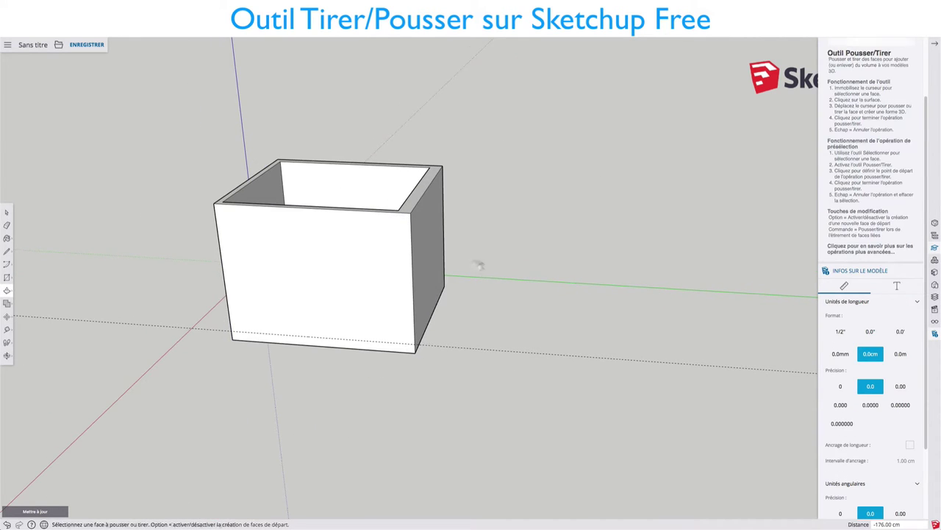
Step: Complete a rectangle beside the hollow box and extrude it into a thin slab
click(559, 349)
key(p)
click(522, 321)
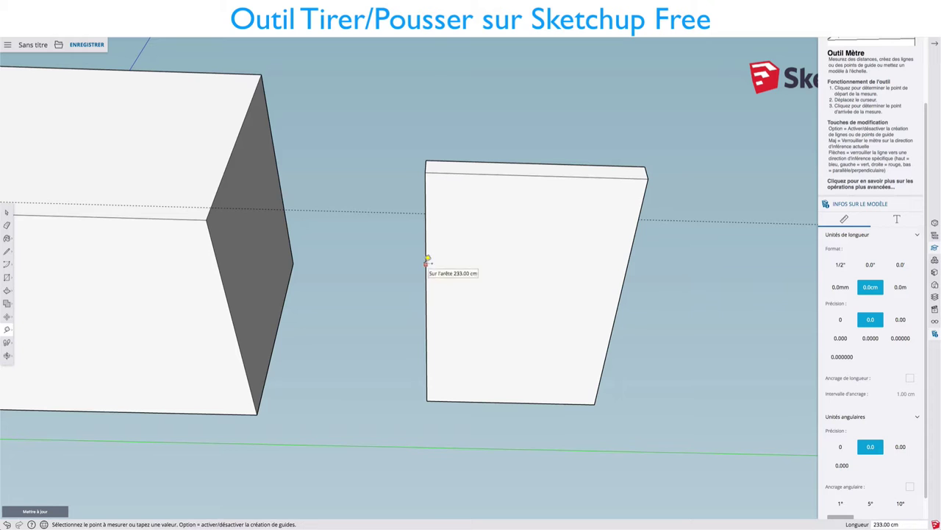
Step: Place guide lines 6 cm inside the slab's right, top and bottom edges
click(621, 257)
click(490, 170)
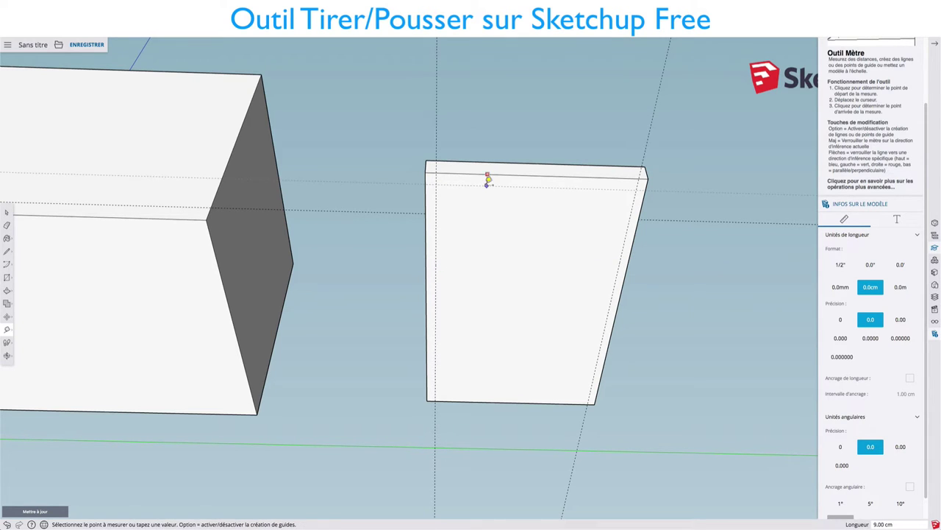
click(487, 398)
click(487, 398)
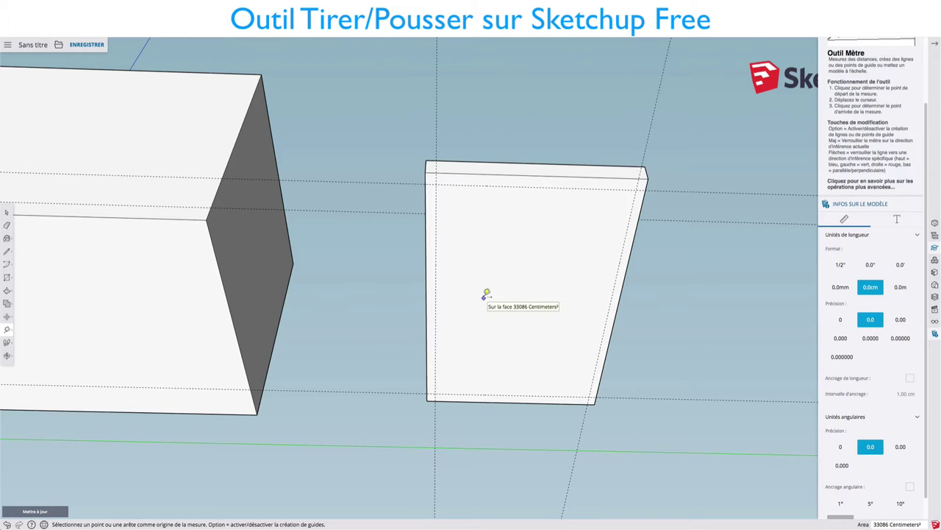
Step: Draw small squares at the slab's four corners
key(r)
click(429, 168)
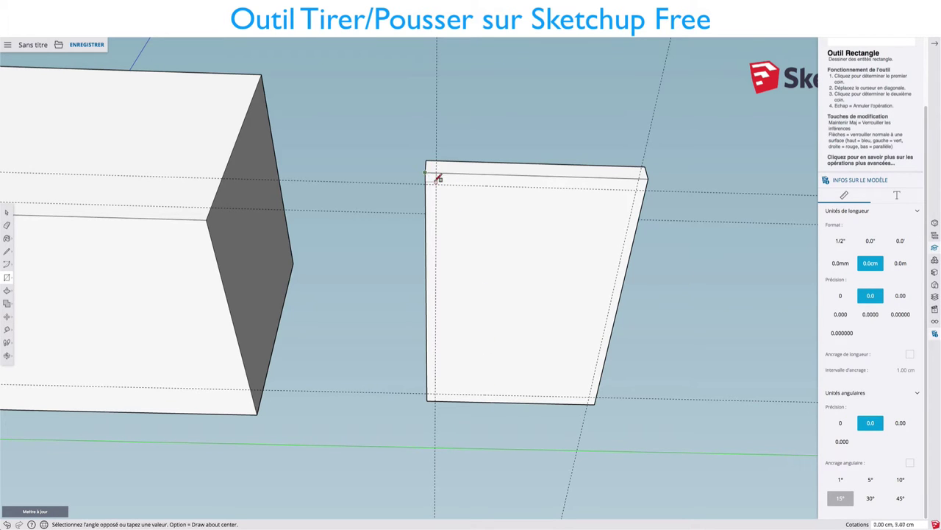
click(440, 179)
click(642, 176)
click(648, 189)
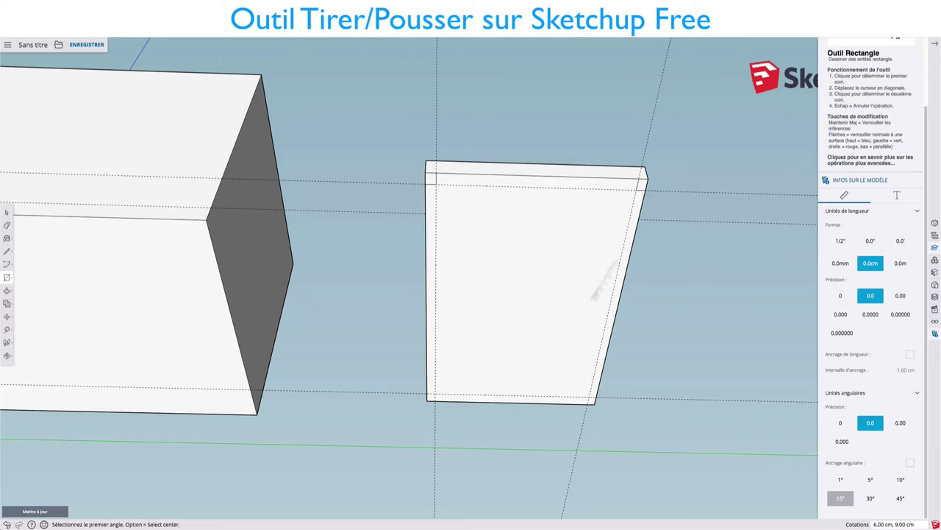
click(429, 394)
click(436, 402)
click(596, 396)
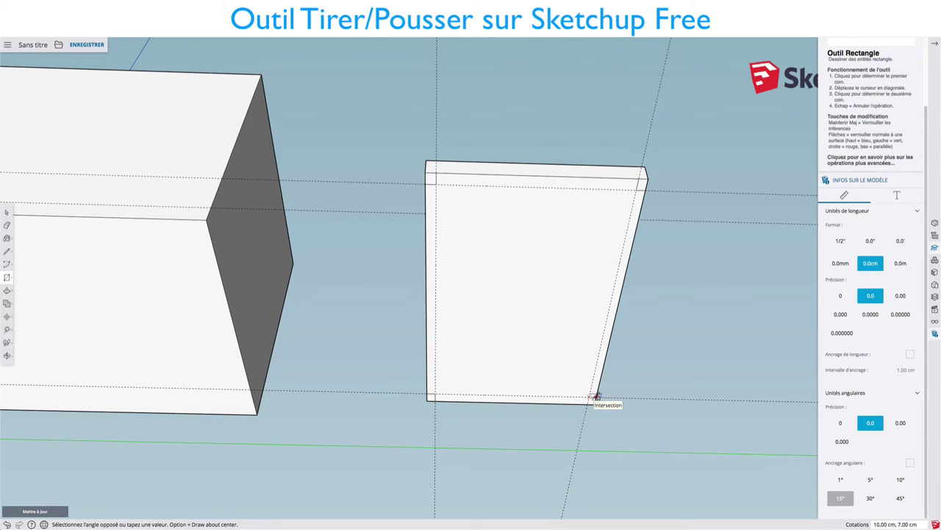
click(595, 402)
Step: Pull the top-left and top-right corner squares out into two equal legs
key(p)
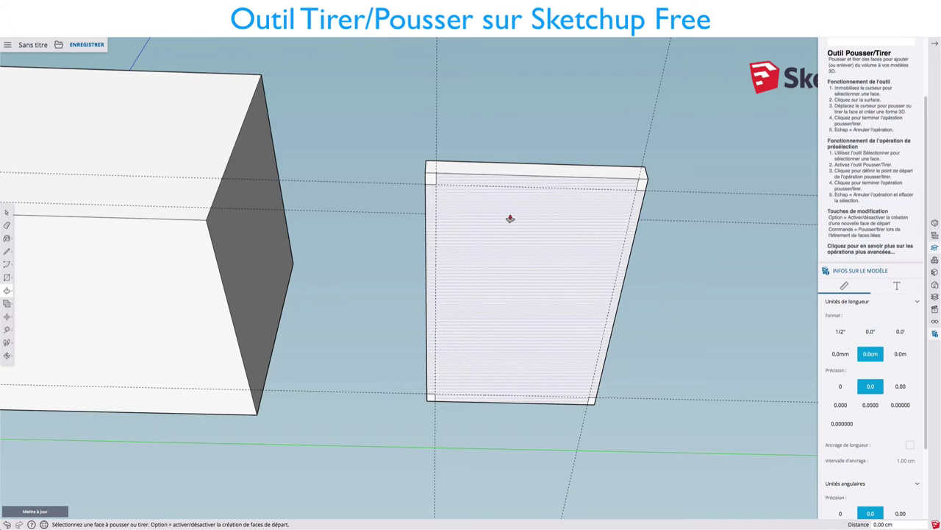
click(433, 185)
click(414, 368)
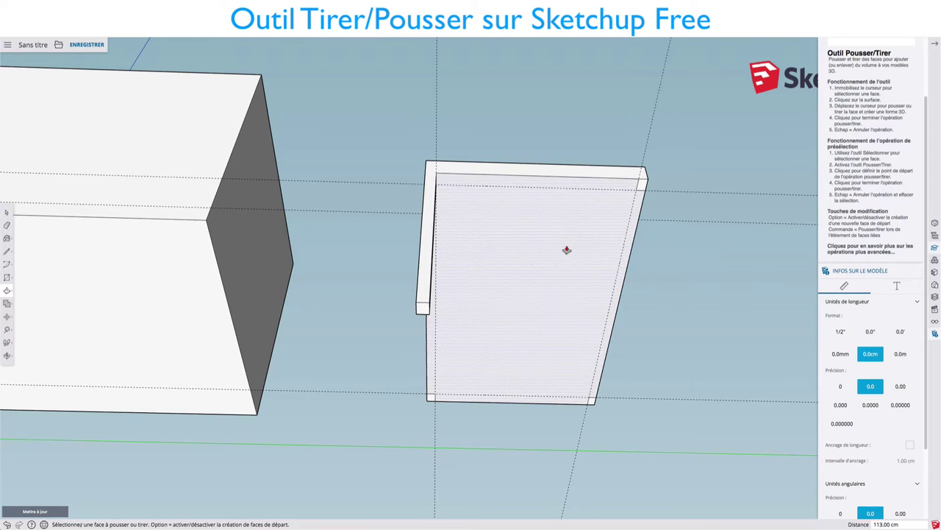
mouse_move(563, 250)
middle_down()
mouse_move(446, 335)
mouse_move(557, 299)
middle_up()
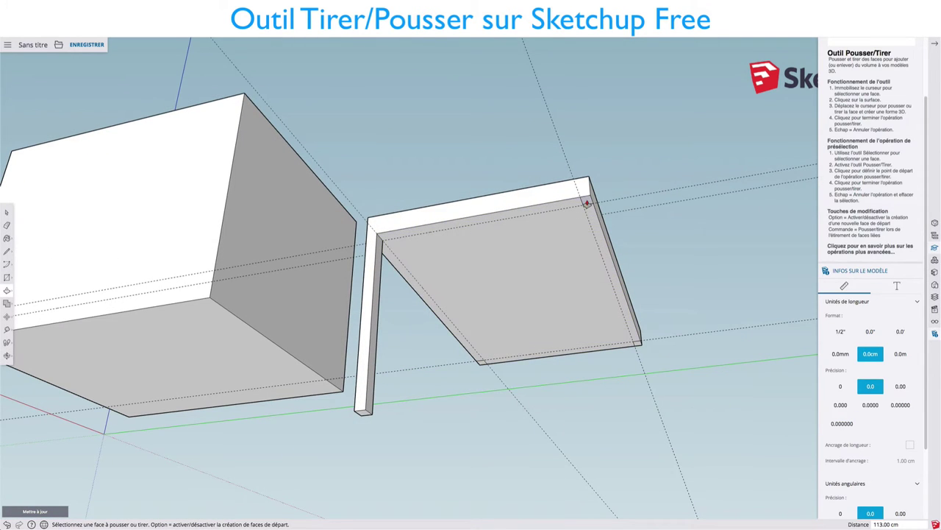
click(582, 204)
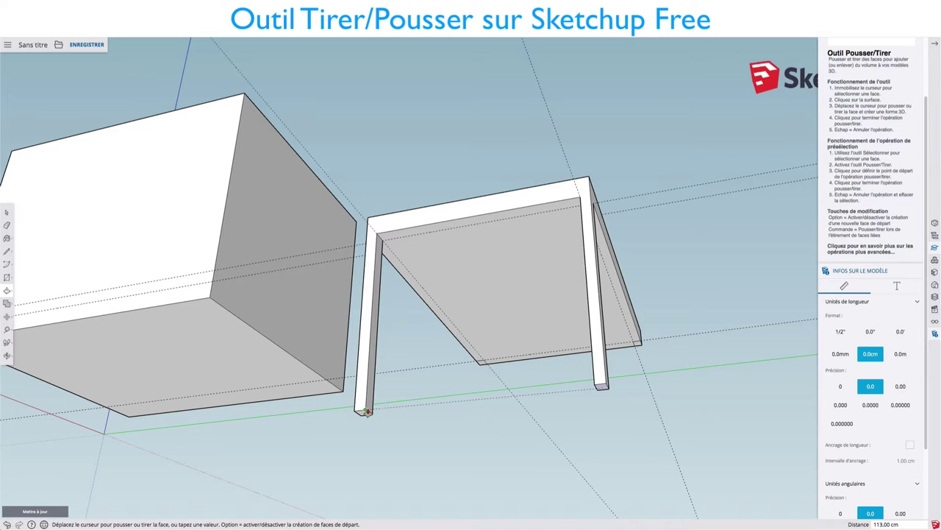
click(366, 411)
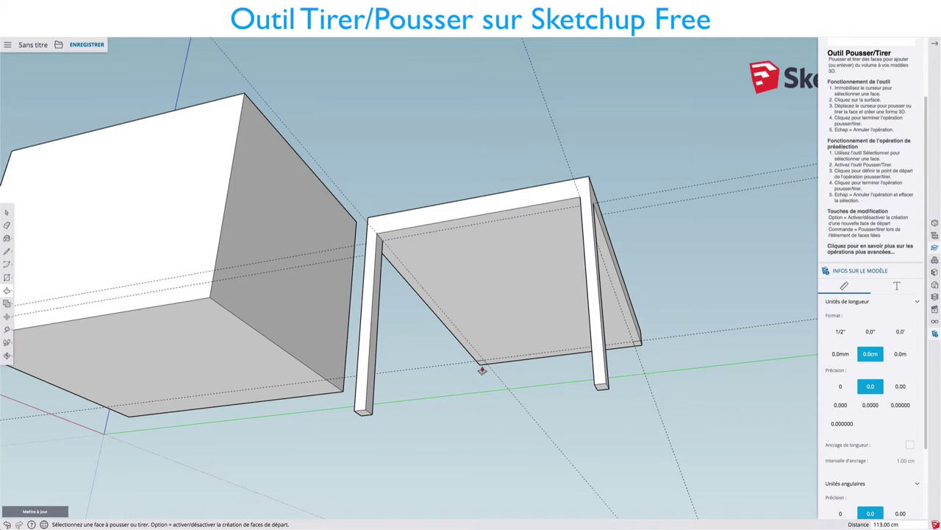
Step: Lengthen the last leg so it matches the others under the tabletop
mouse_move(498, 316)
middle_down()
mouse_move(547, 397)
mouse_move(505, 379)
middle_up()
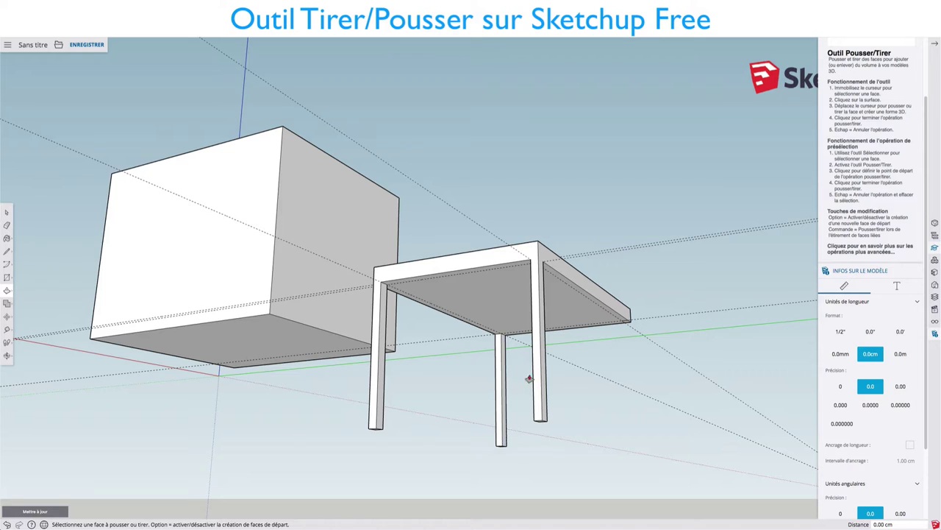
middle_drag(529, 379, 336, 317)
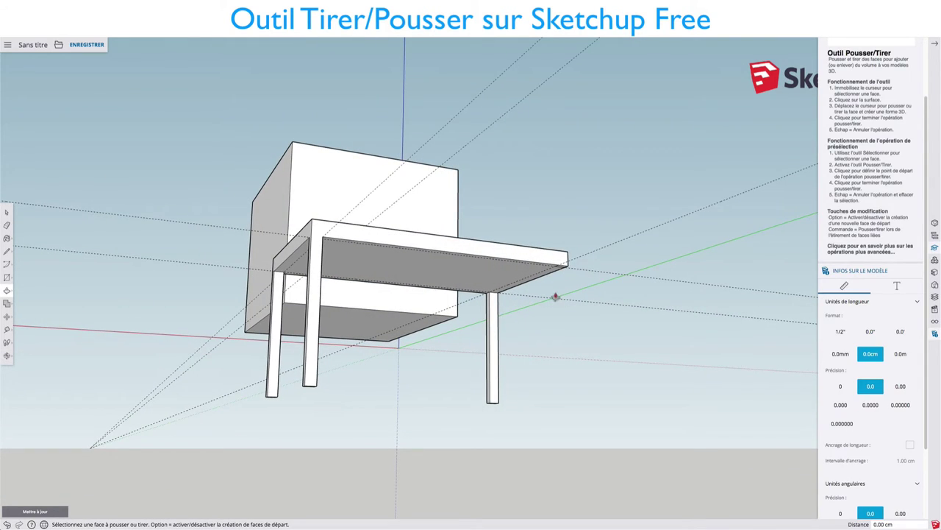
middle_drag(557, 294, 561, 224)
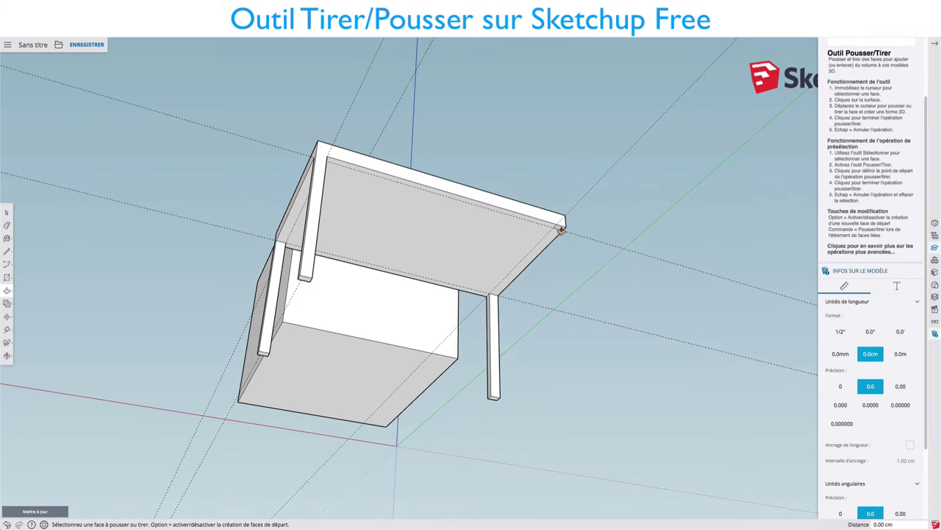
mouse_move(559, 246)
middle_down()
mouse_move(617, 400)
mouse_move(599, 378)
mouse_move(588, 248)
middle_up()
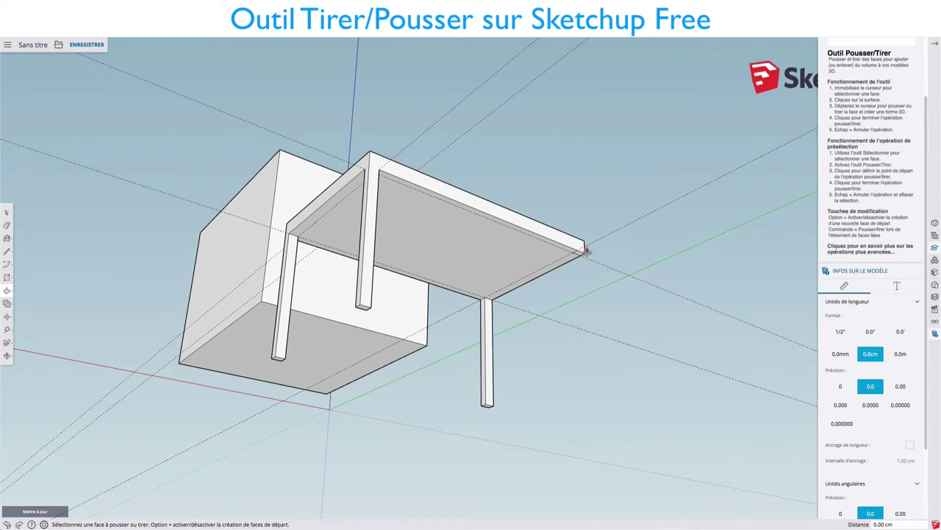
click(586, 369)
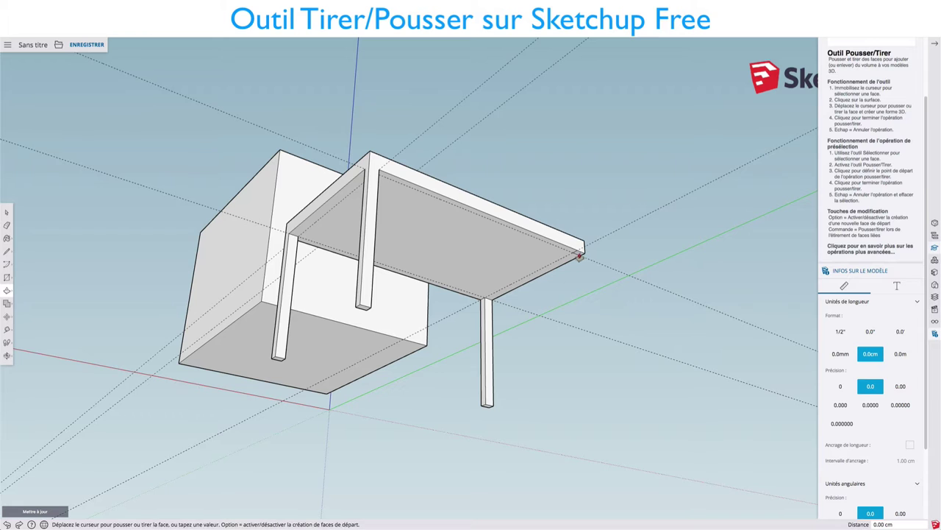
click(489, 405)
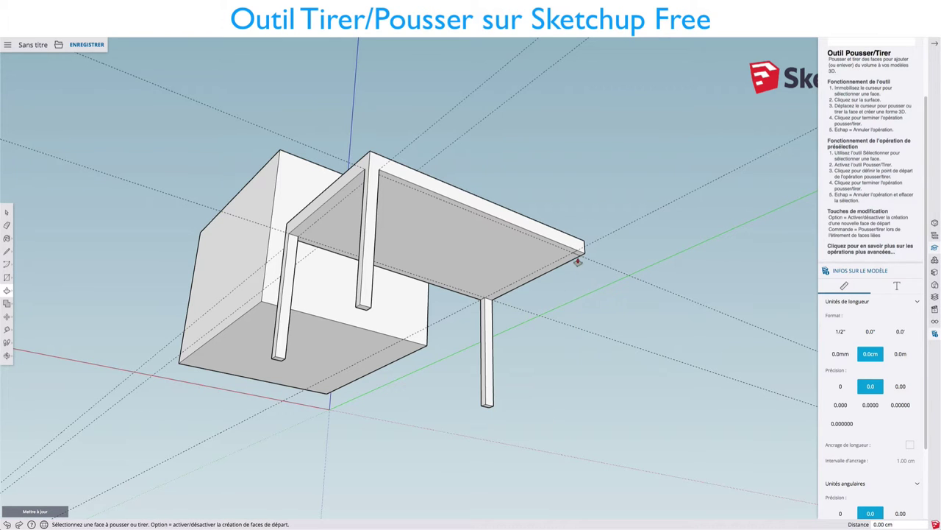
Step: Push the tabletop's side face in by 9 cm
mouse_move(515, 316)
middle_down()
mouse_move(576, 427)
mouse_move(551, 339)
mouse_move(775, 363)
mouse_move(786, 378)
middle_up()
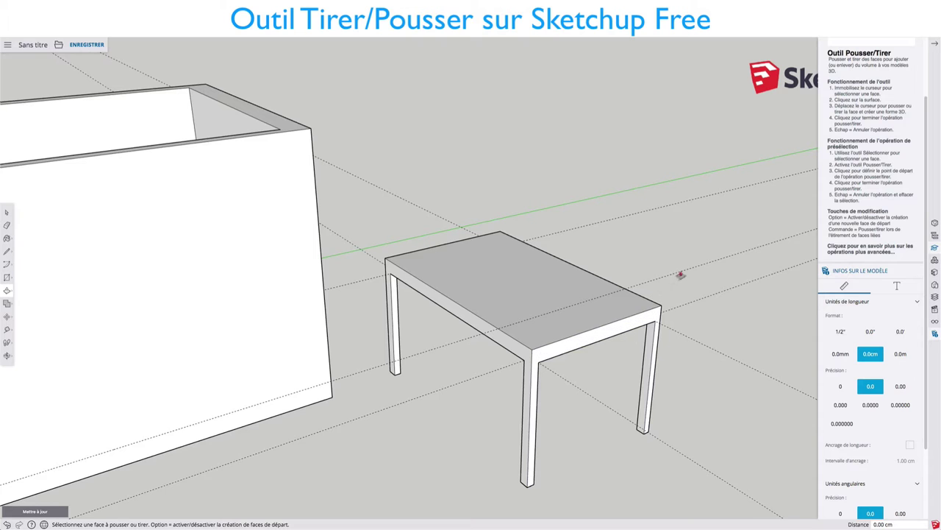
mouse_move(679, 273)
middle_down()
mouse_move(557, 309)
mouse_move(339, 322)
mouse_move(483, 336)
mouse_move(368, 341)
mouse_move(330, 357)
middle_up()
click(331, 360)
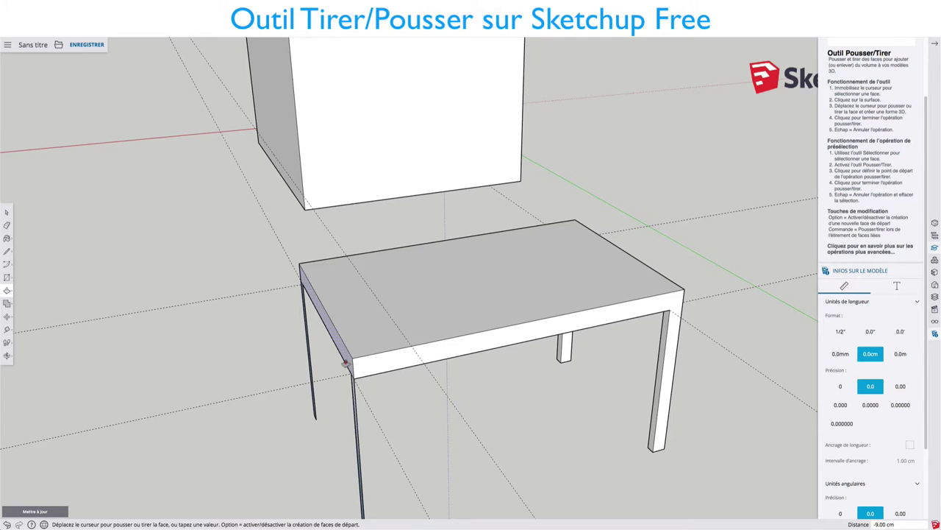
click(344, 363)
Step: Orbit around the finished table from the front, below and above to inspect it
mouse_move(389, 378)
middle_down()
mouse_move(260, 238)
mouse_move(293, 230)
mouse_move(285, 227)
middle_up()
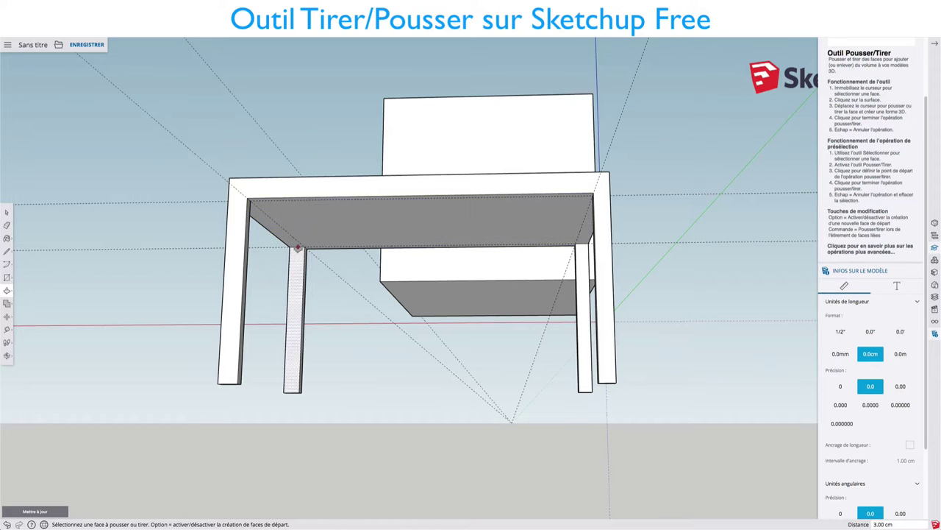
mouse_move(388, 196)
middle_down()
mouse_move(426, 377)
mouse_move(498, 431)
mouse_move(493, 310)
middle_up()
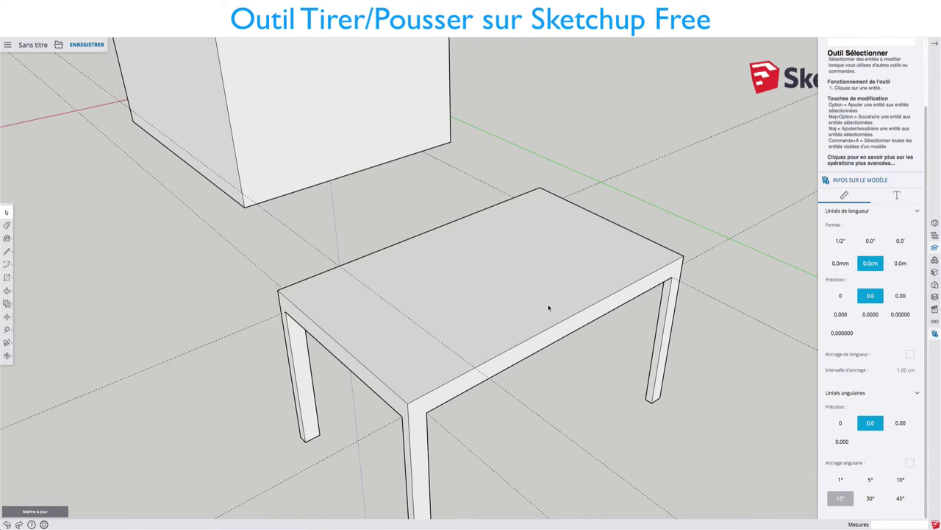
middle_drag(548, 307, 502, 237)
Step: Draw a square rectangle on the hollow box's front wall
scroll(502, 237, down, 2)
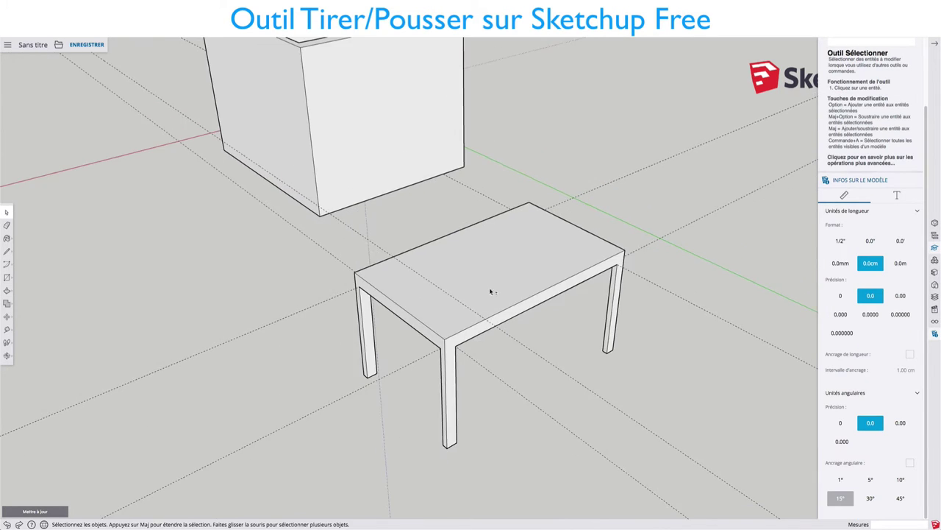
mouse_move(490, 292)
middle_down()
mouse_move(557, 311)
mouse_move(559, 269)
mouse_move(620, 280)
mouse_move(417, 250)
middle_up()
scroll(469, 184, up, 3)
mouse_move(468, 184)
middle_down()
mouse_move(487, 204)
mouse_move(496, 236)
mouse_move(462, 194)
middle_up()
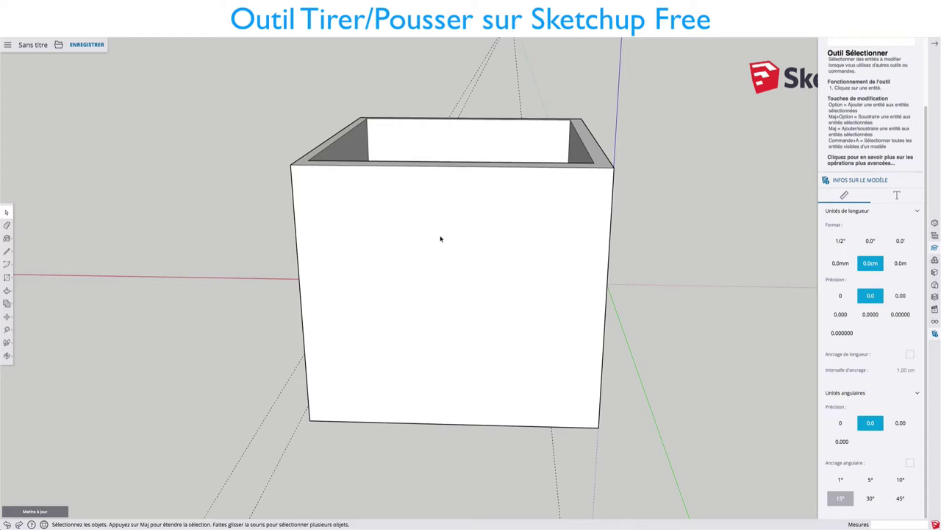
key(r)
click(398, 227)
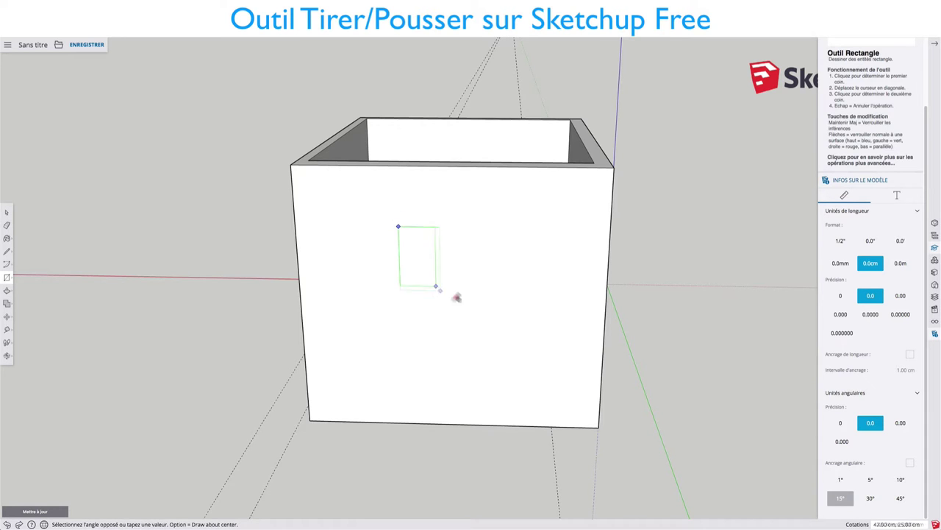
click(497, 327)
key(space)
mouse_move(447, 252)
middle_down()
mouse_move(448, 282)
mouse_move(466, 301)
middle_up()
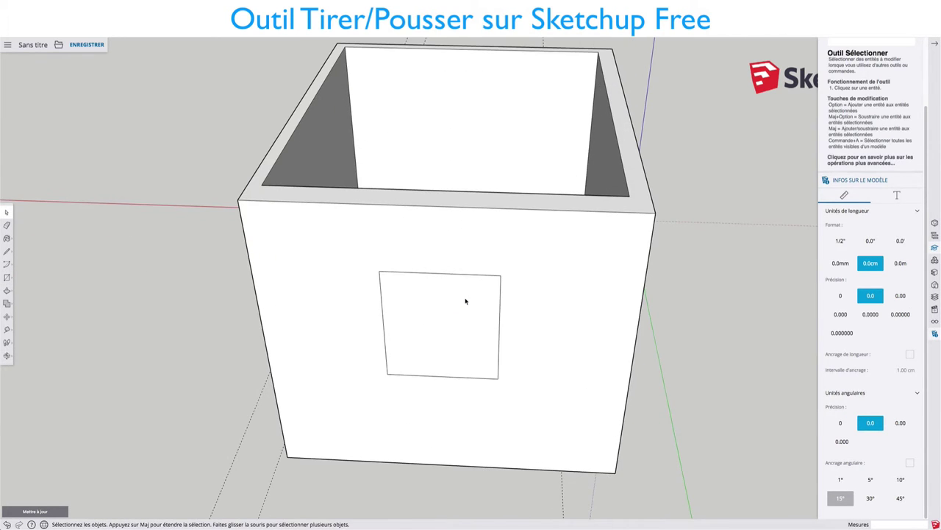
Step: Push the square 16.75 cm through the wall to cut the opening
key(p)
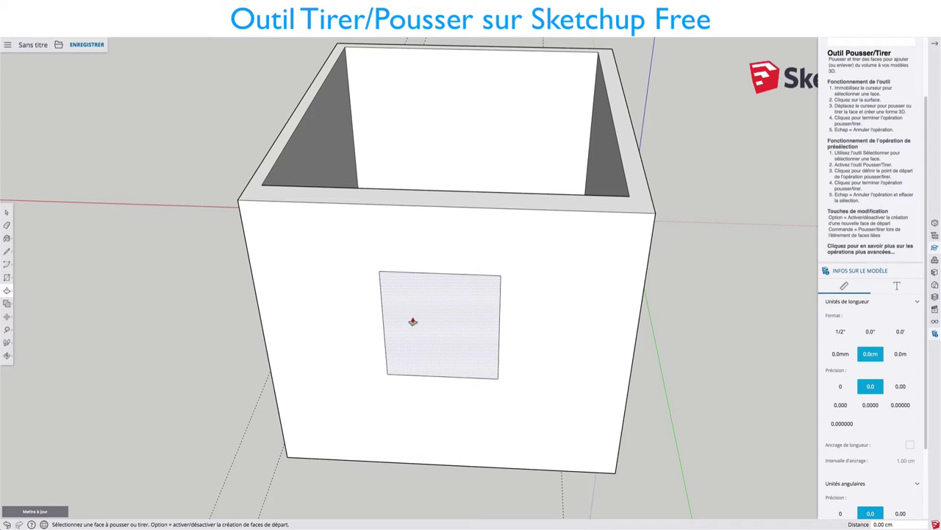
click(420, 328)
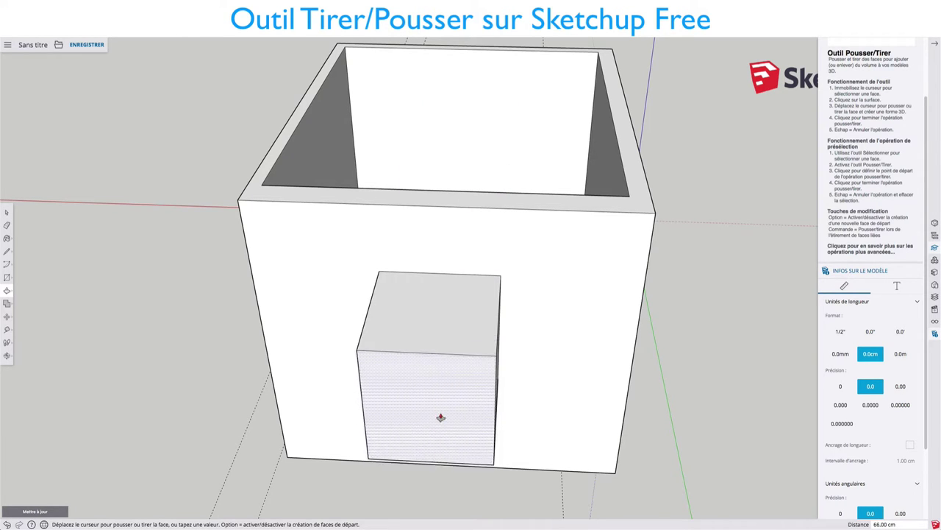
click(513, 197)
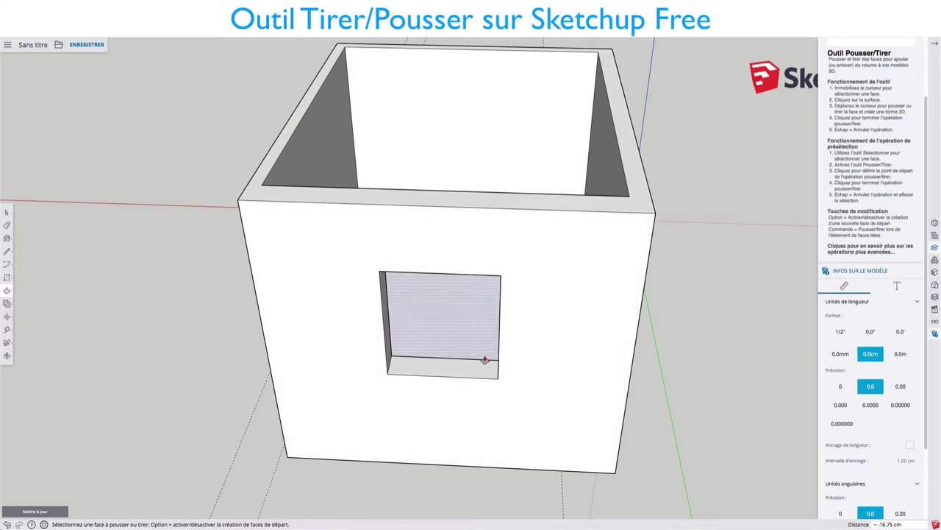
mouse_move(483, 357)
middle_down()
mouse_move(348, 225)
mouse_move(336, 252)
mouse_move(270, 274)
mouse_move(336, 294)
mouse_move(174, 289)
mouse_move(475, 287)
mouse_move(416, 255)
mouse_move(473, 283)
middle_up()
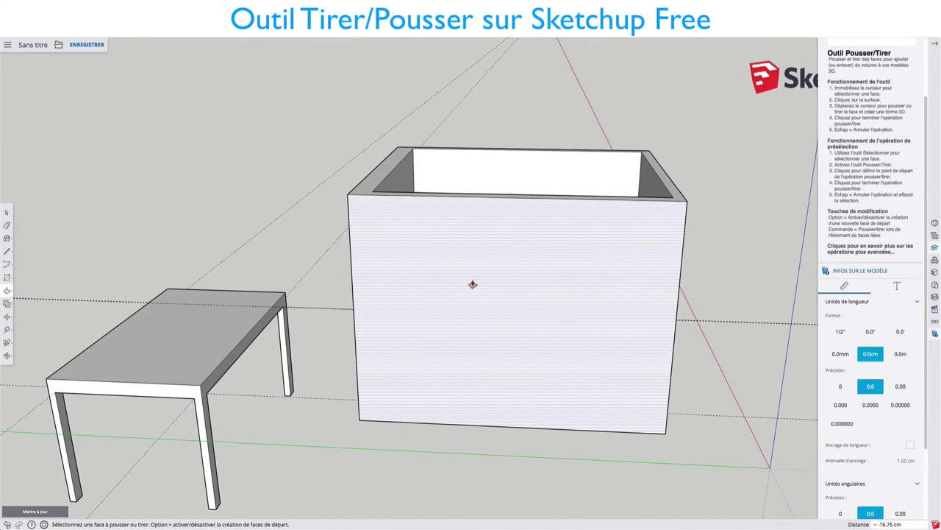
Step: Draw a 33 cm-radius circle on the container's front wall
key(c)
click(499, 282)
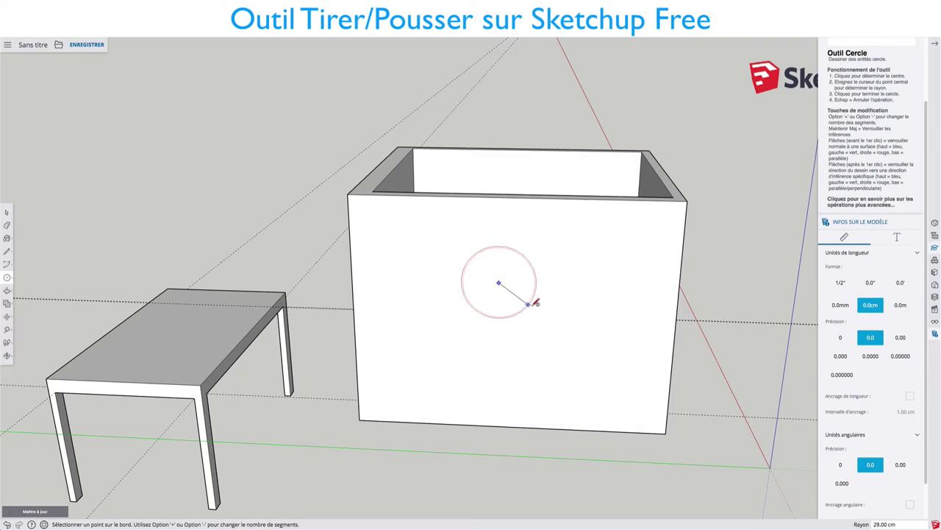
click(537, 303)
key(space)
Step: Set the circle's segments to 3 in Entity Info, turning it into a triangle
click(535, 308)
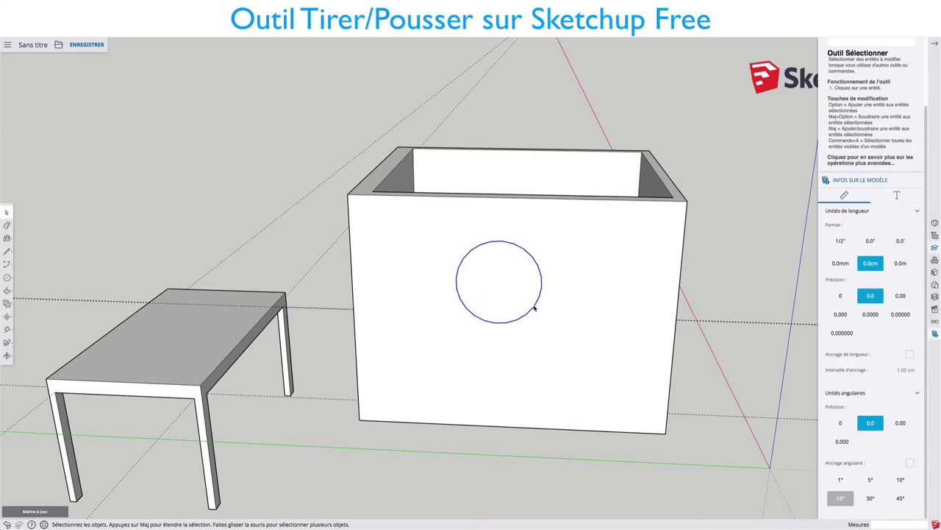
right_click(535, 308)
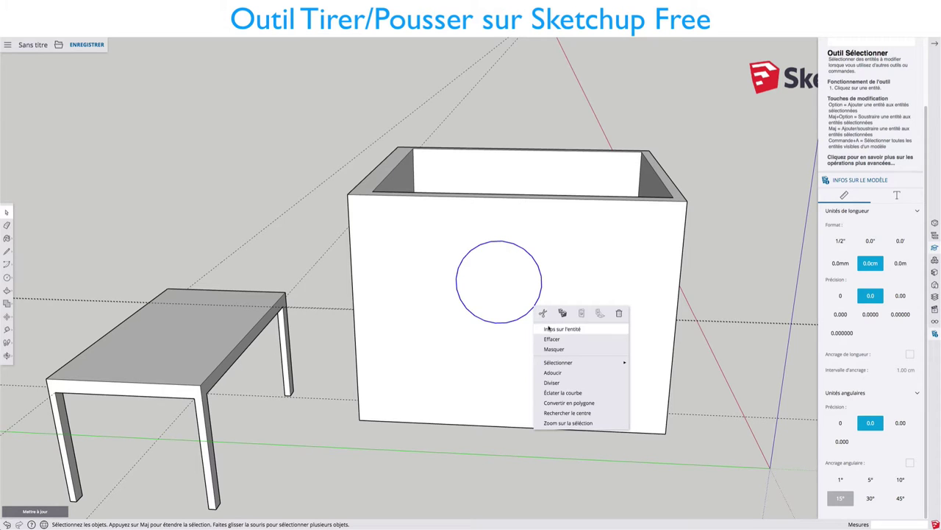
click(553, 329)
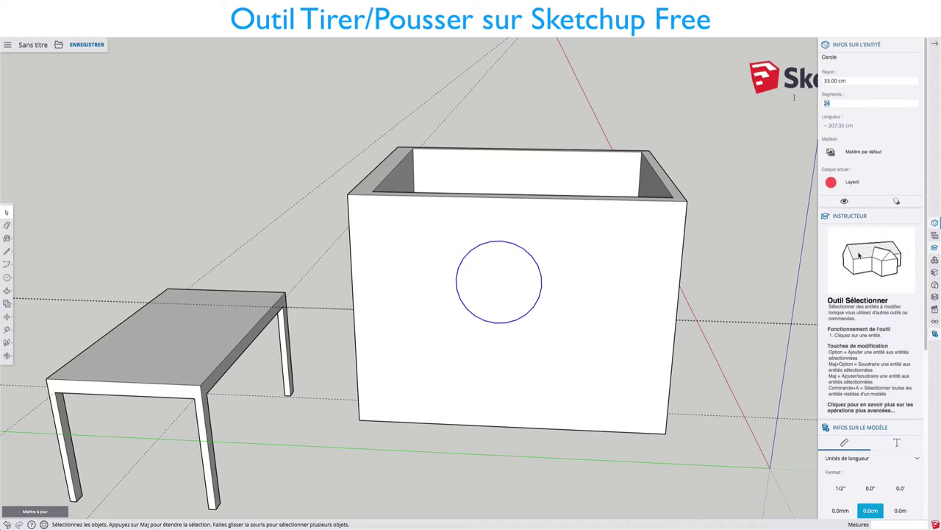
text(3)
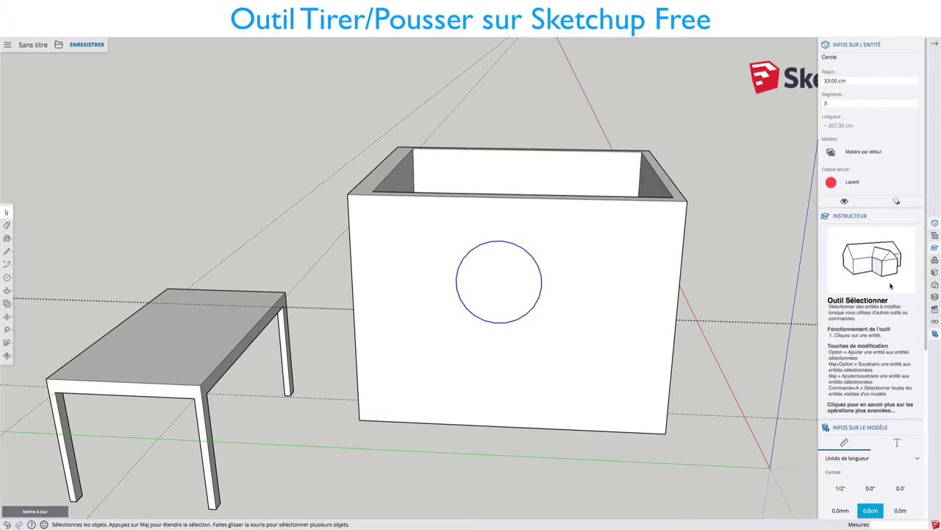
key(Return)
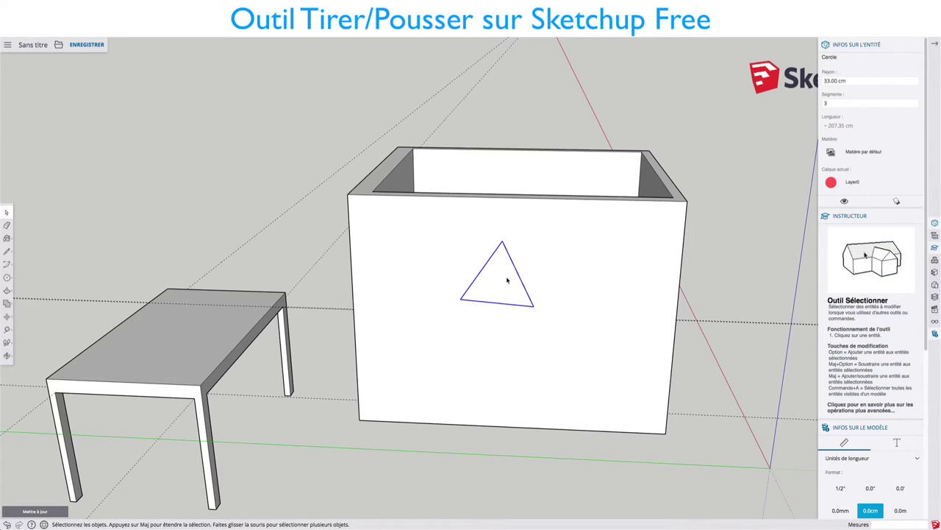
mouse_move(510, 280)
middle_down()
mouse_move(532, 300)
mouse_move(531, 319)
middle_up()
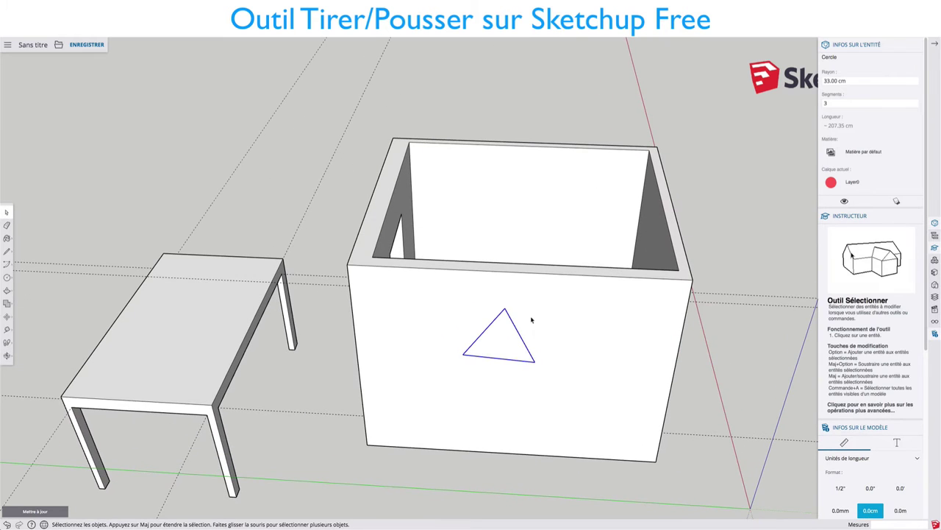
Step: Push the triangle face 11.27 cm through the box wall to open a triangular hole
key(p)
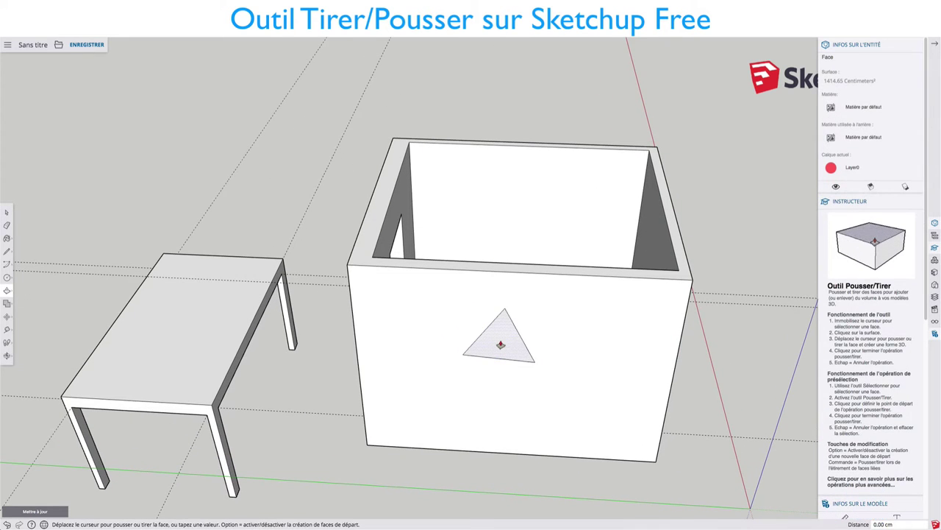
click(507, 339)
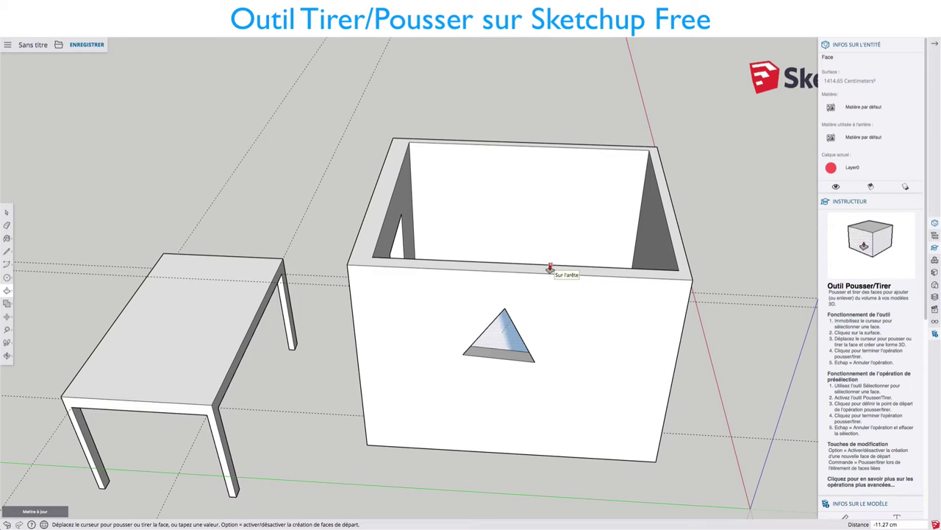
click(550, 268)
middle_drag(527, 321, 385, 344)
key(p)
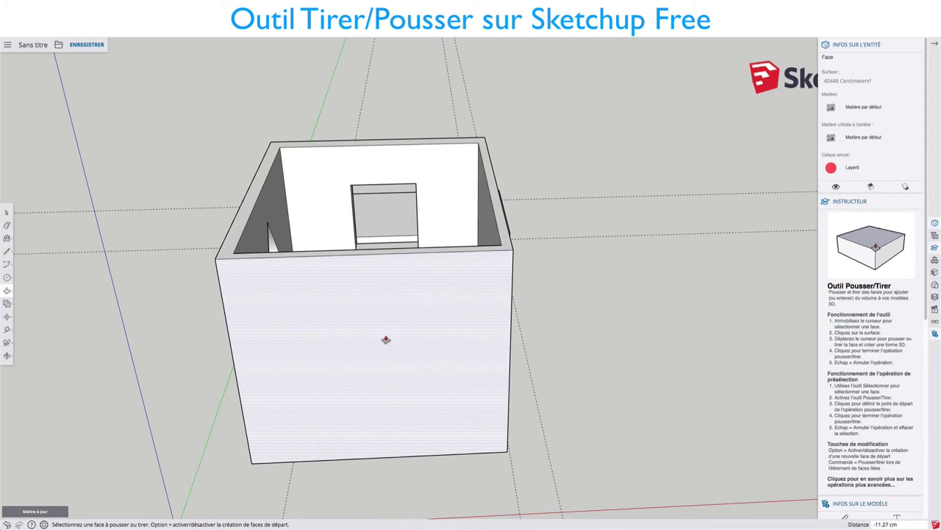
key(space)
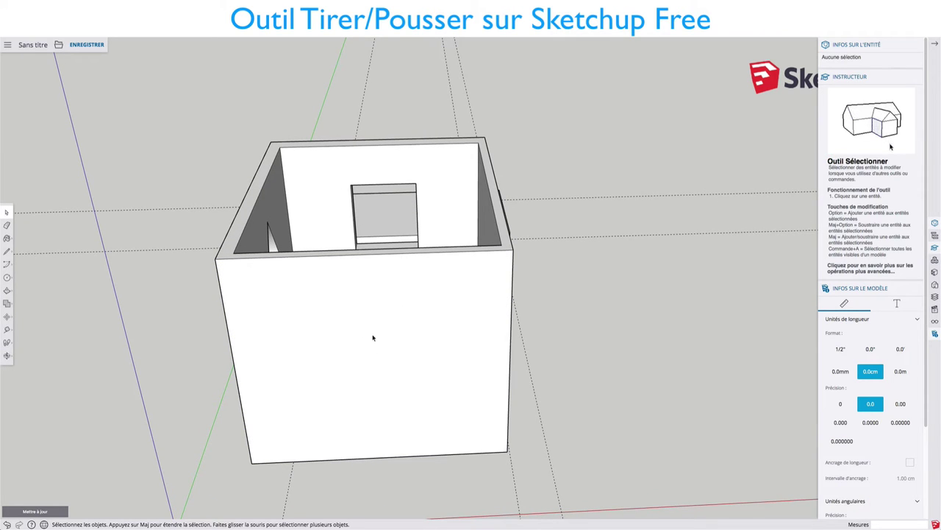
Step: Draw a 28 cm-radius circle on another box wall and show its Entity Info segment settings
key(c)
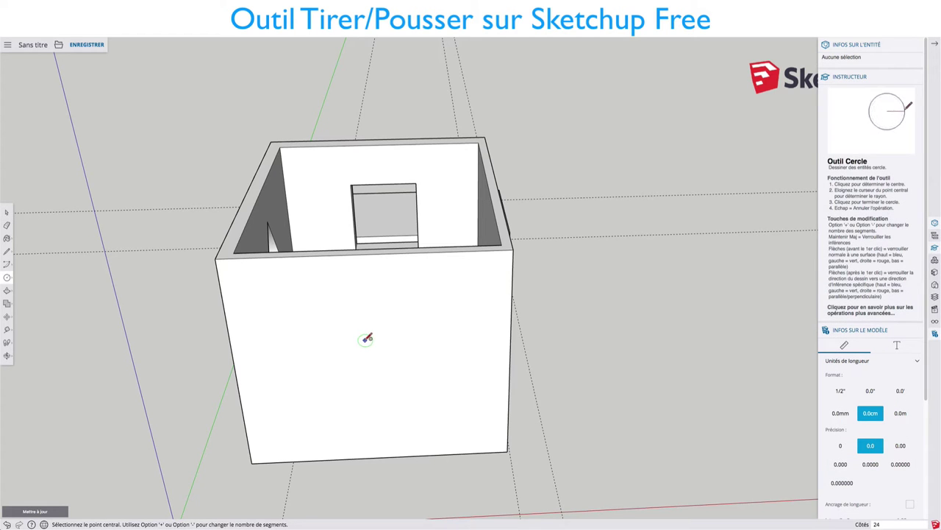
click(365, 339)
click(401, 336)
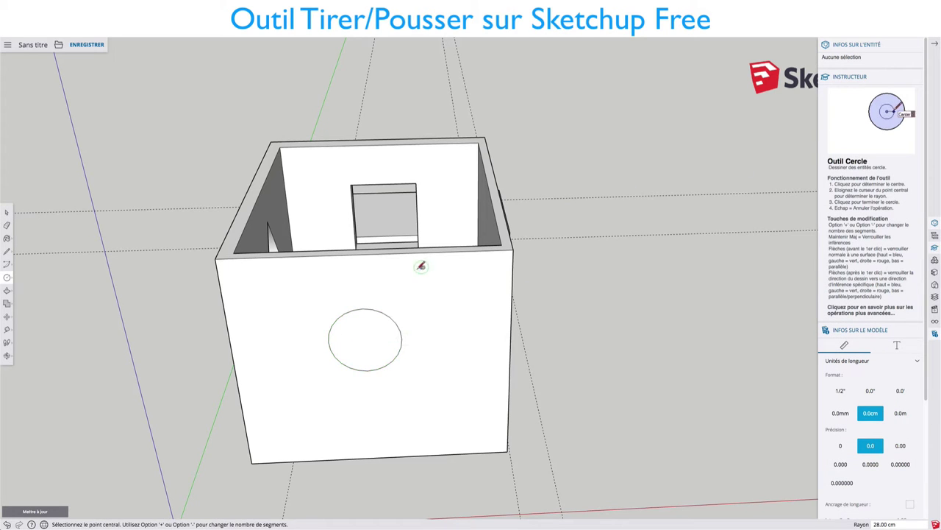
key(space)
click(386, 316)
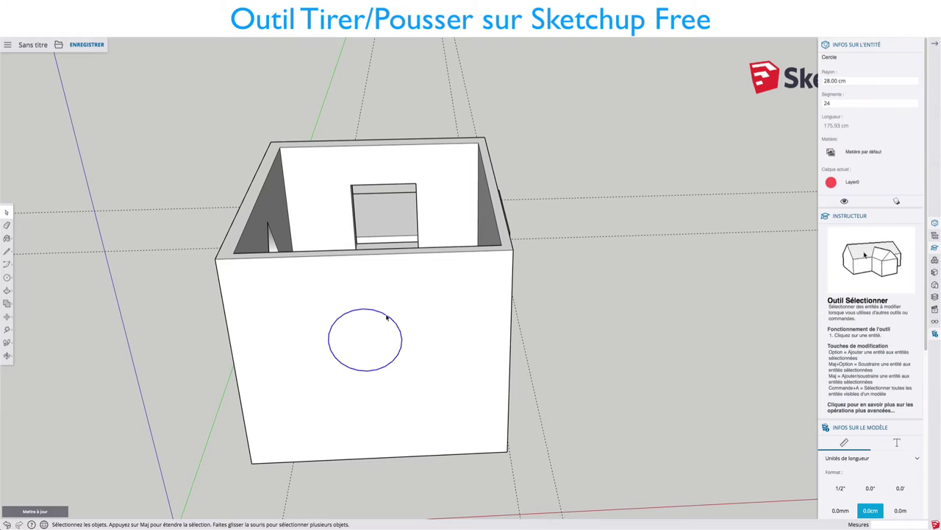
right_click(402, 333)
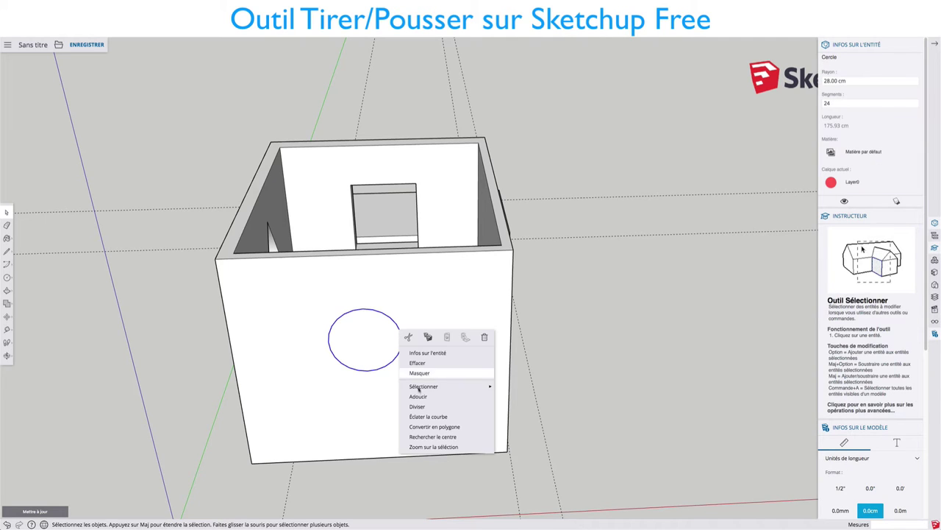
click(422, 354)
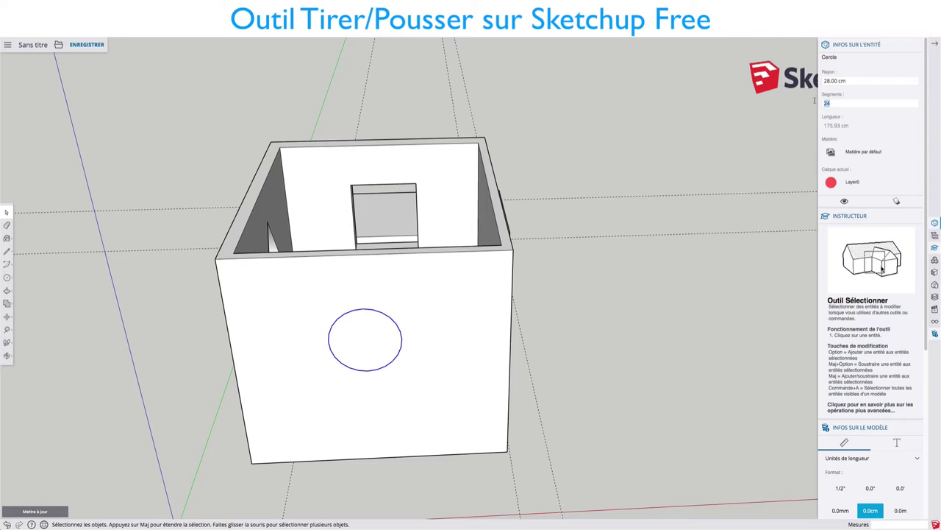
click(870, 103)
text(5)
Step: Set the circle to 5 segments and push the resulting pentagon through the wall
key(Return)
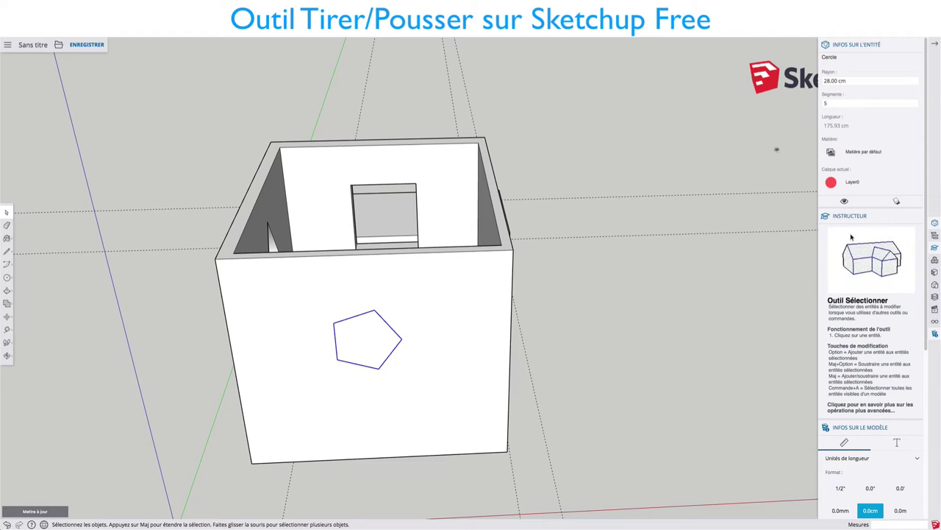
key(p)
click(374, 332)
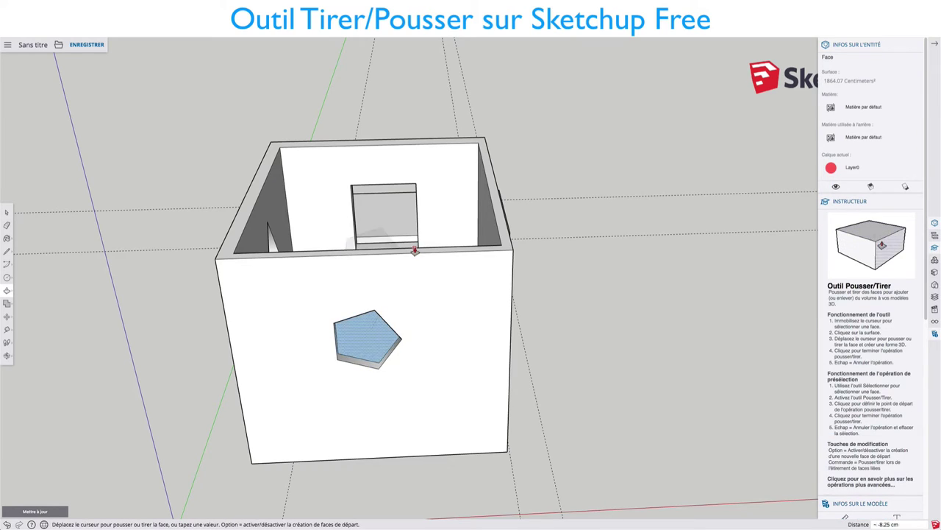
click(414, 251)
mouse_move(415, 250)
middle_down()
mouse_move(353, 313)
mouse_move(623, 366)
mouse_move(571, 376)
mouse_move(511, 245)
middle_up()
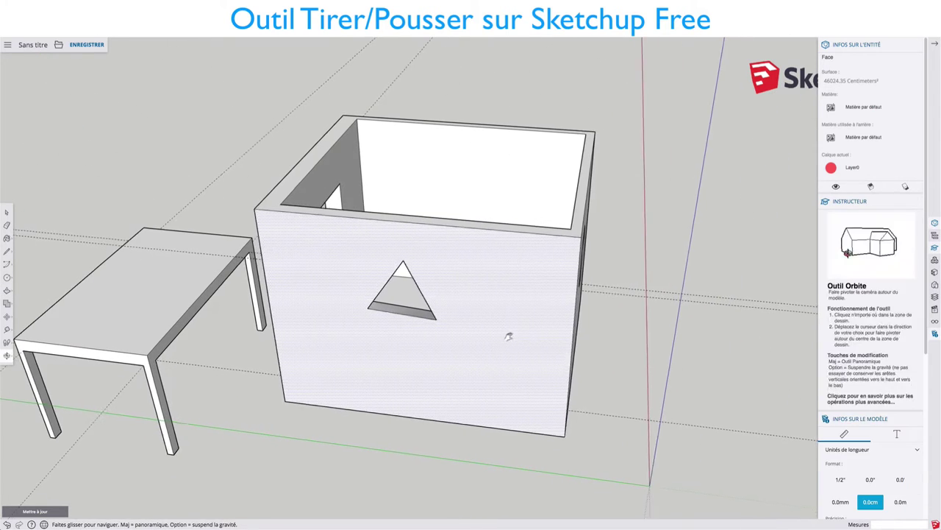
Step: Push an inner wall face inward about 18 cm to thicken the box wall
click(434, 228)
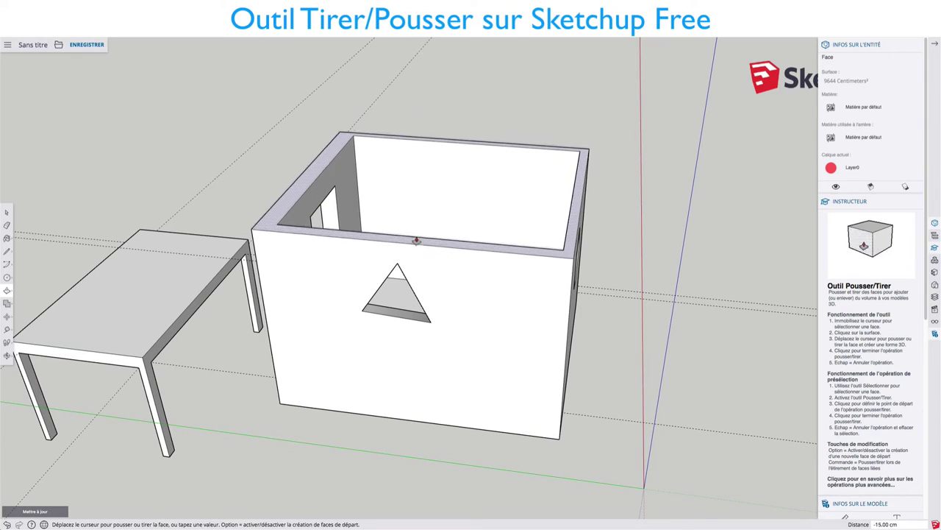
click(414, 249)
middle_drag(461, 260, 438, 266)
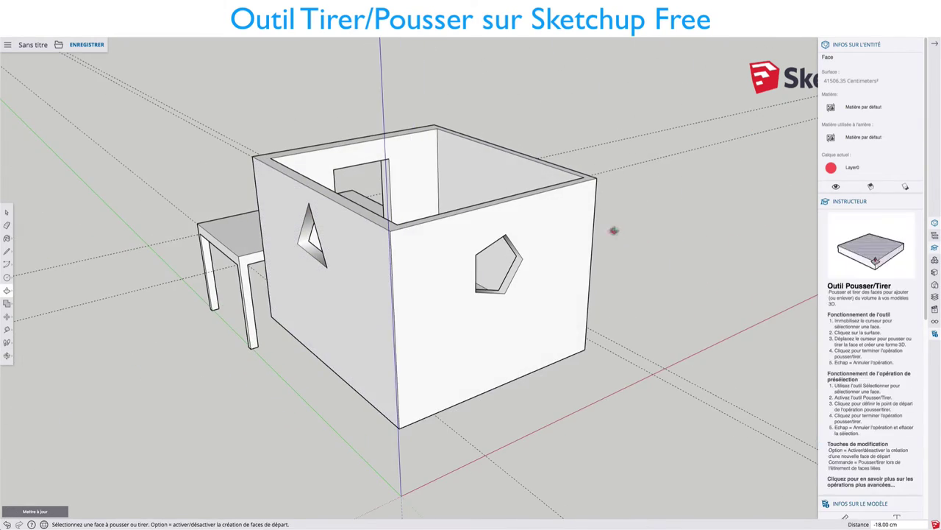
drag(301, 266, 637, 330)
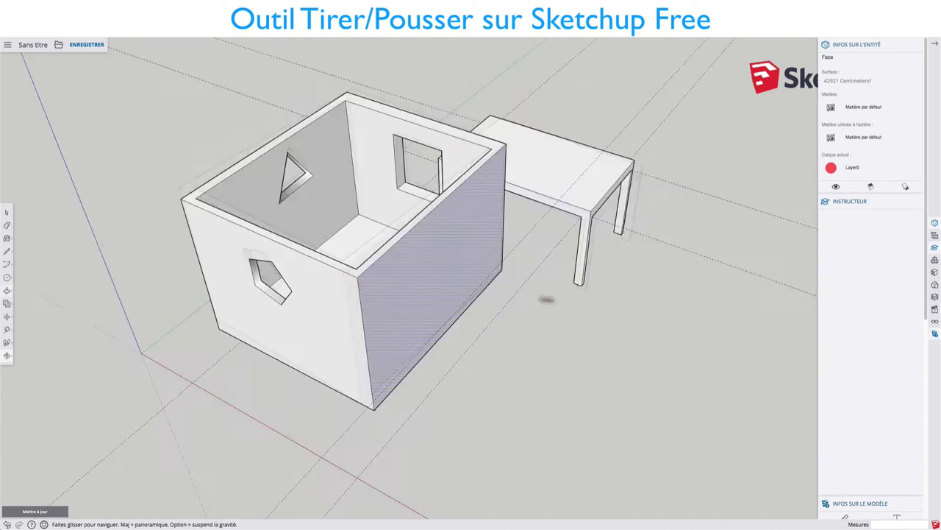
key(p)
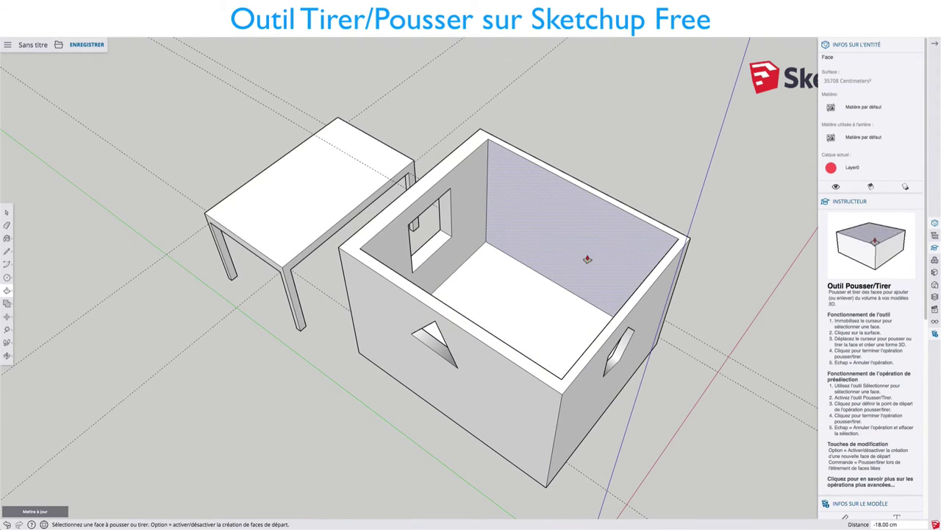
key(t)
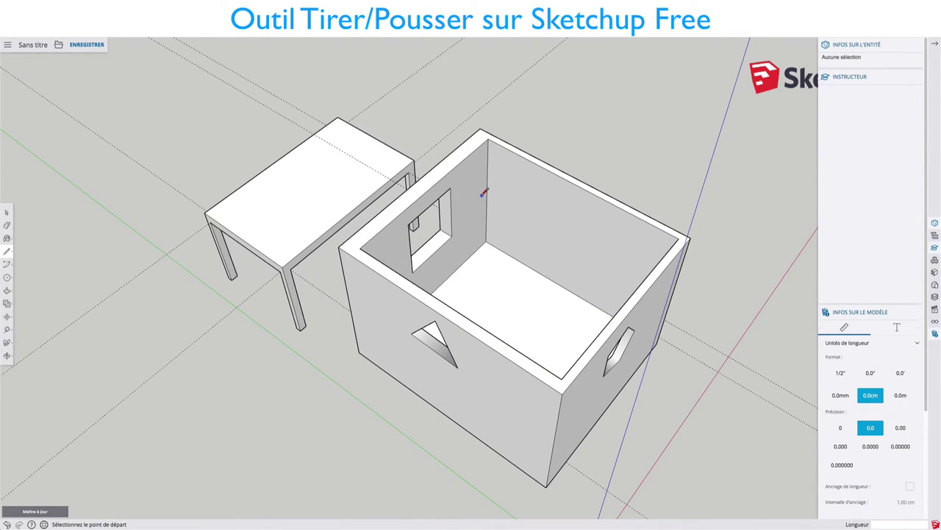
Step: Draw a guide edge to the wall midpoint and a rectangle on the outer wall
mouse_move(504, 226)
middle_down()
mouse_move(634, 257)
mouse_move(433, 302)
middle_up()
click(666, 232)
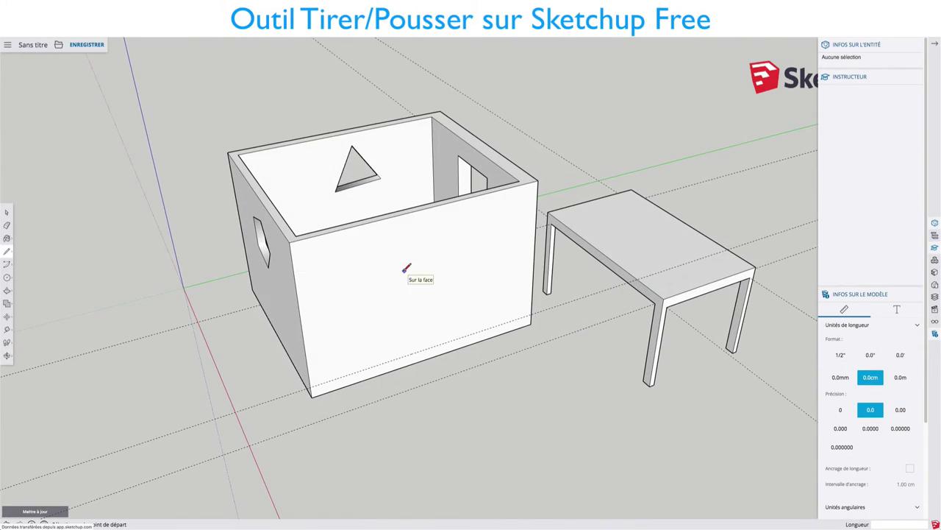
key(r)
click(360, 253)
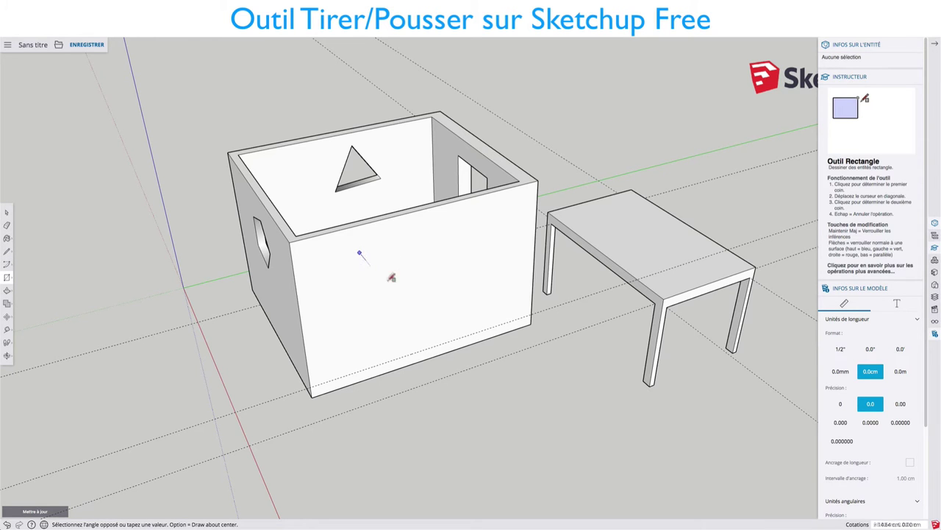
click(494, 312)
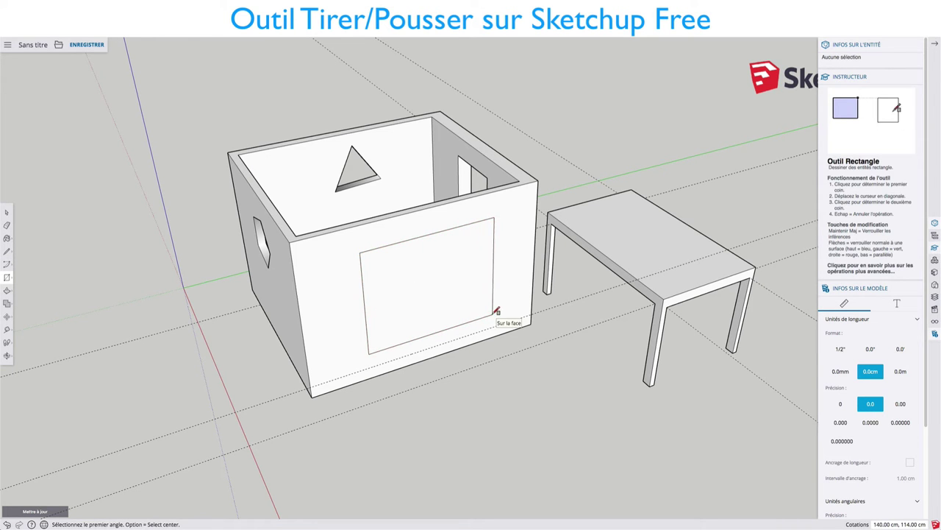
middle_drag(448, 278, 485, 309)
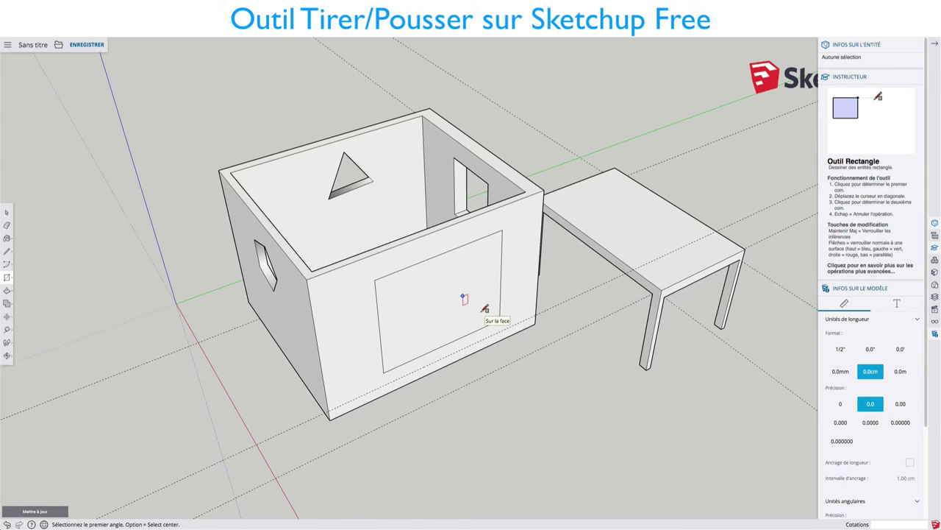
key(space)
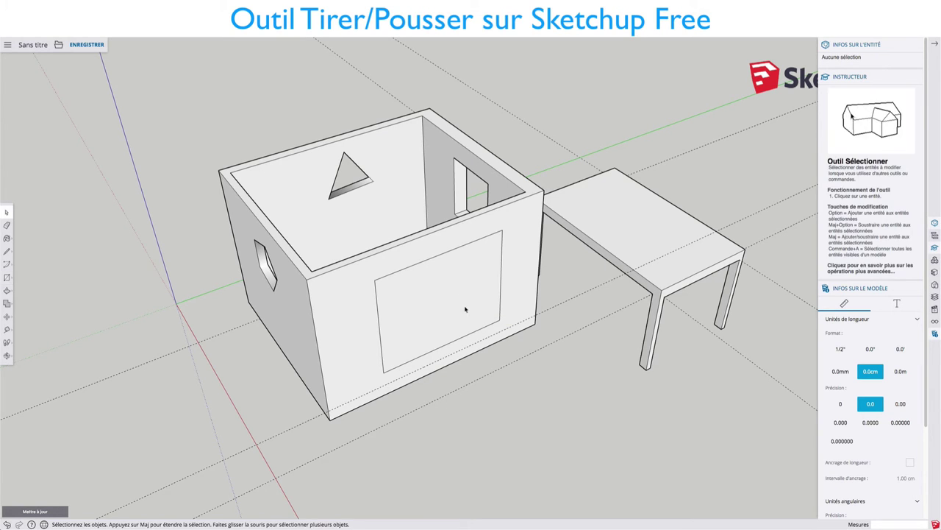
Step: Recess the rectangle 7.73 cm into the wall
key(p)
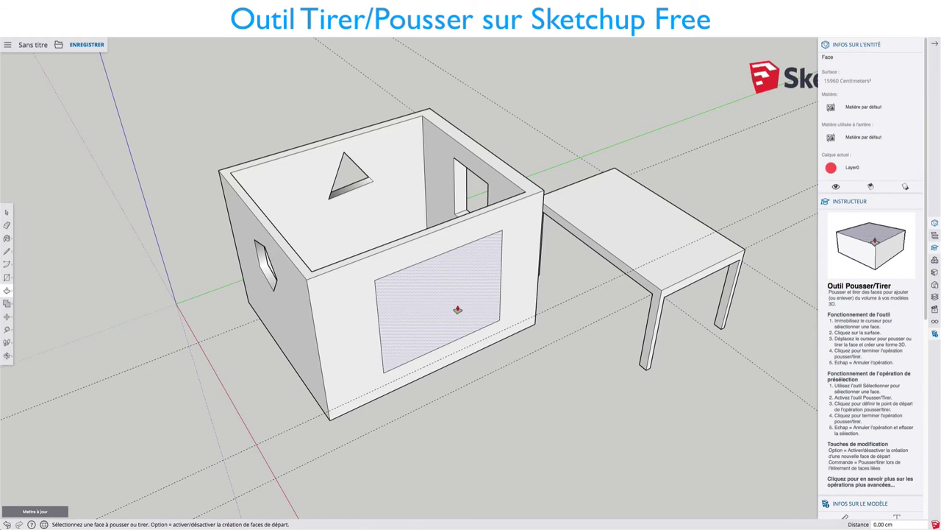
click(458, 310)
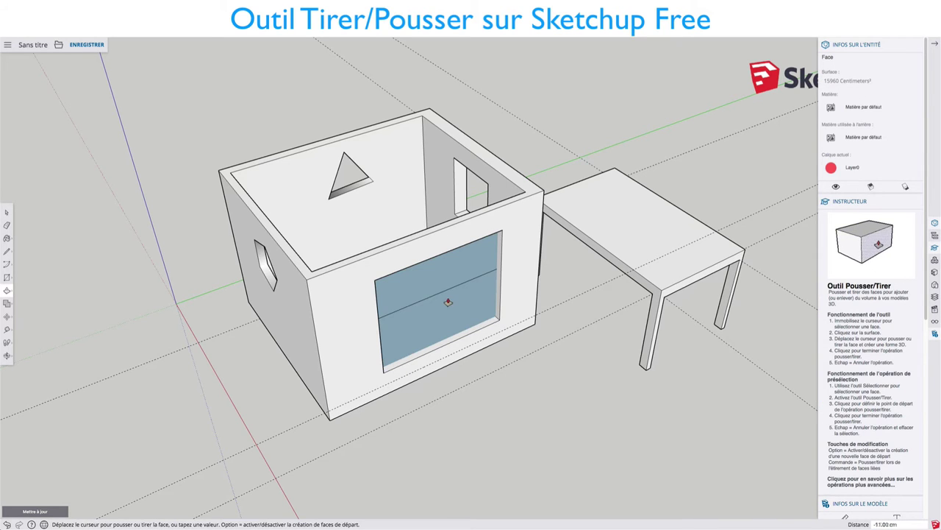
click(442, 300)
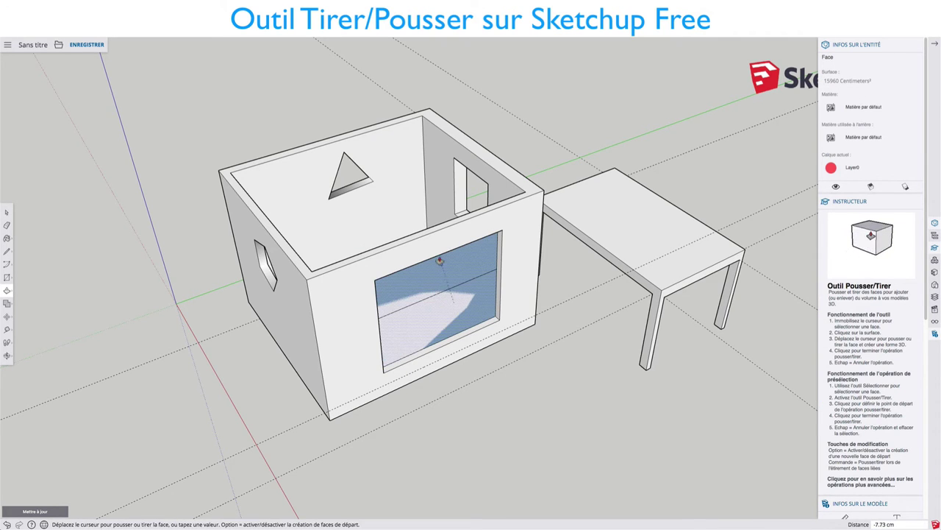
click(425, 233)
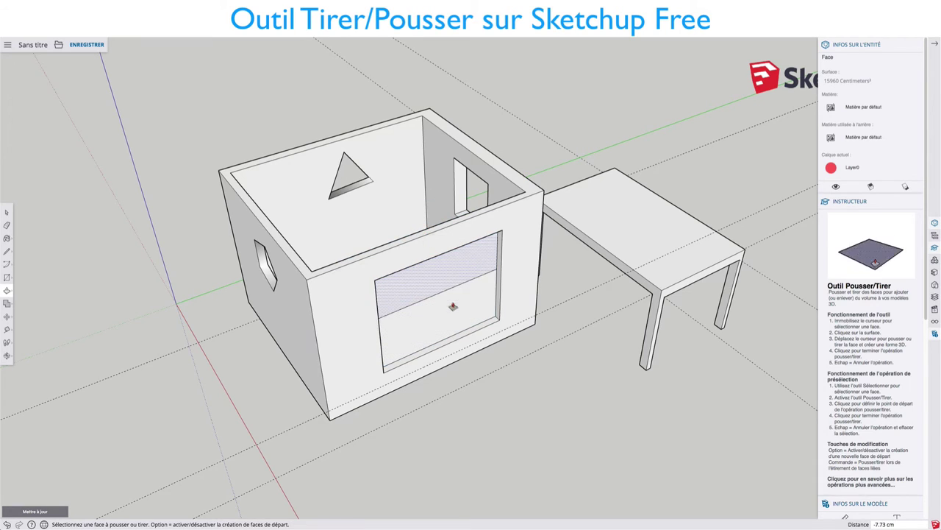
middle_drag(453, 306, 470, 315)
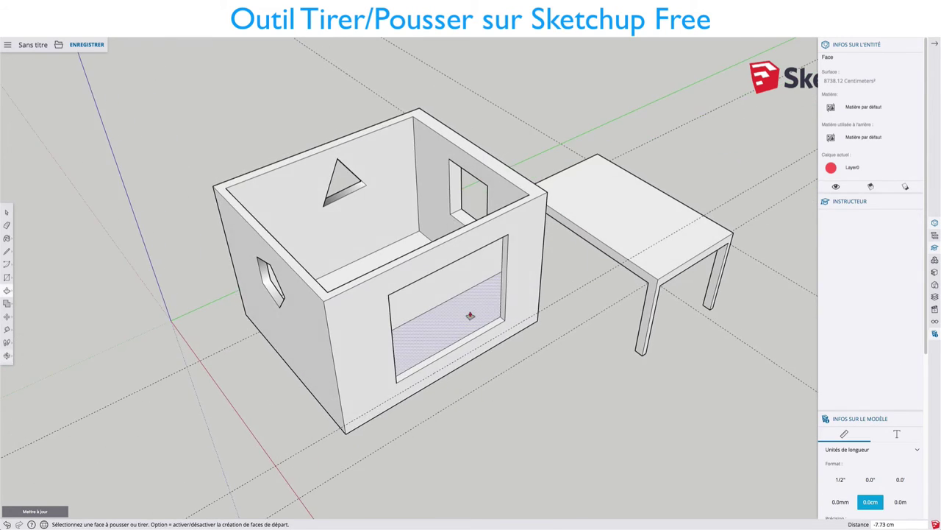
scroll(470, 315, up, 2)
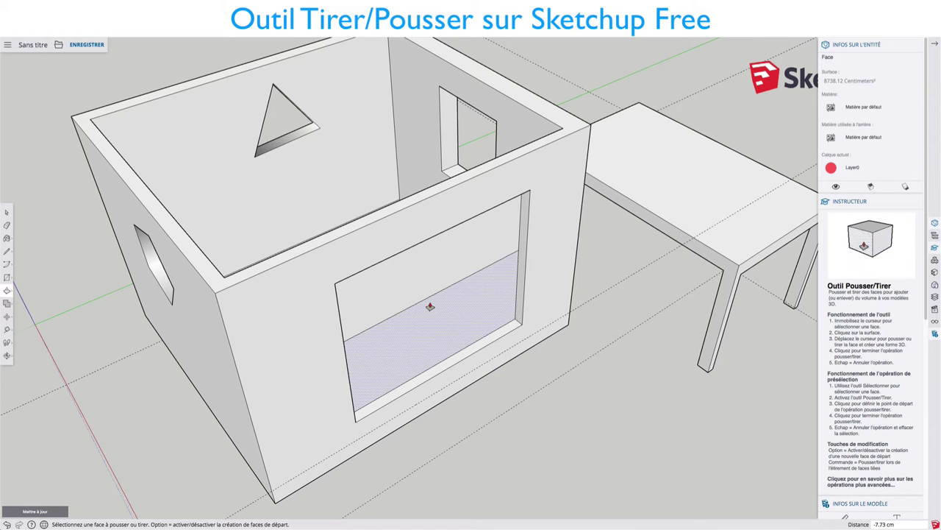
middle_drag(428, 310, 598, 367)
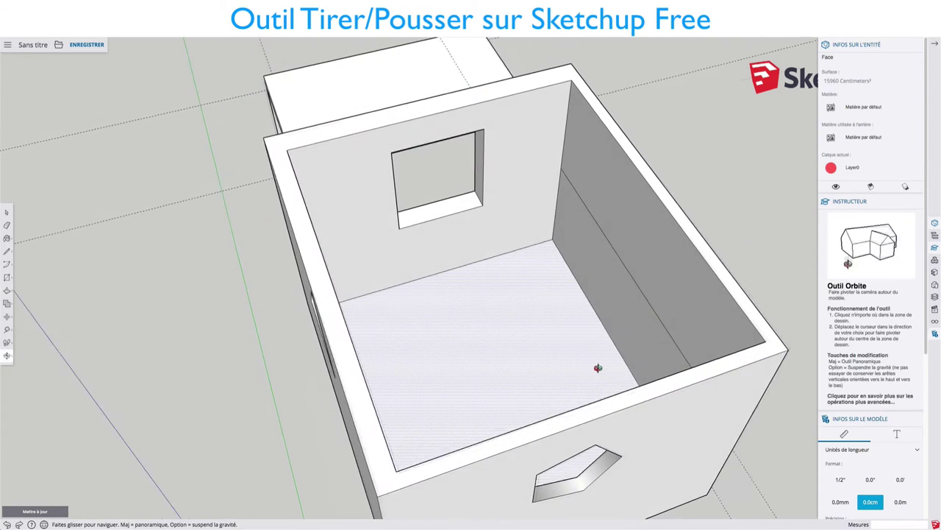
Step: Push the rectangle on another wall 7.73 cm inward, opening a fourth hole
key(space)
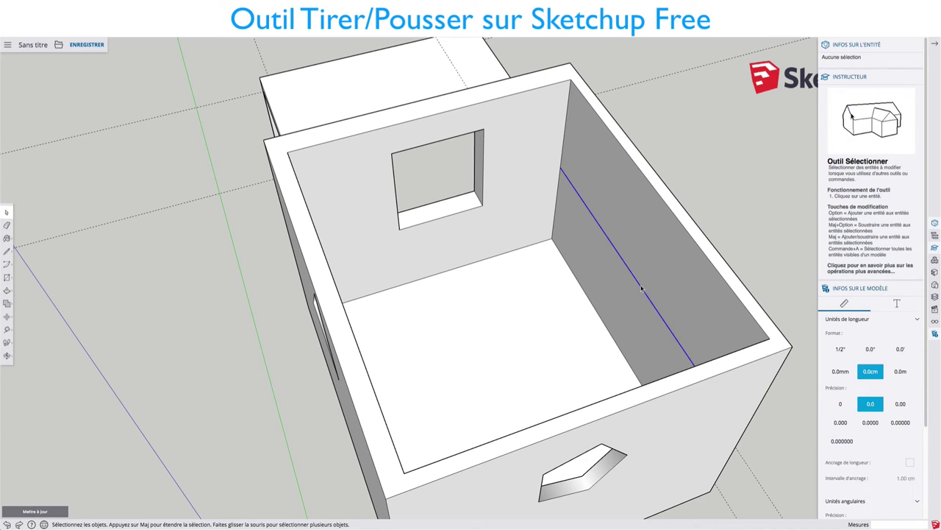
click(641, 289)
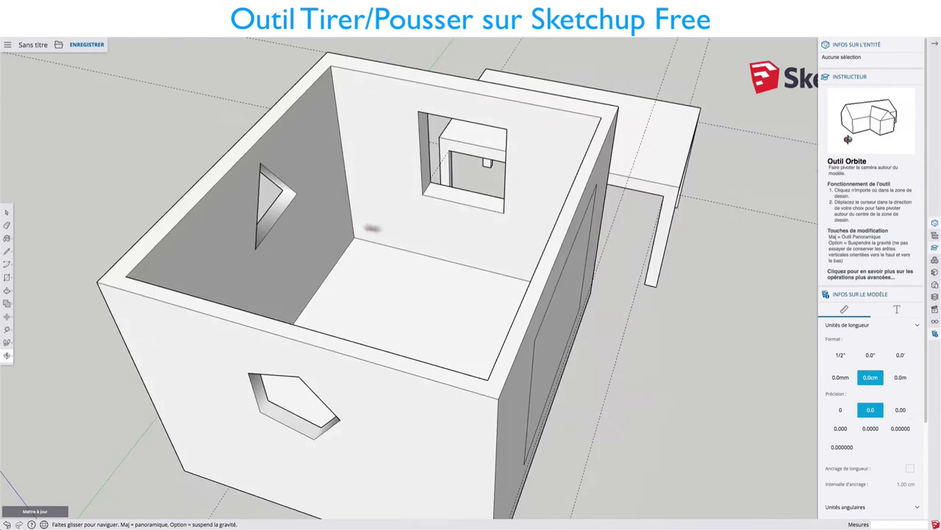
middle_drag(650, 293, 428, 301)
click(433, 306)
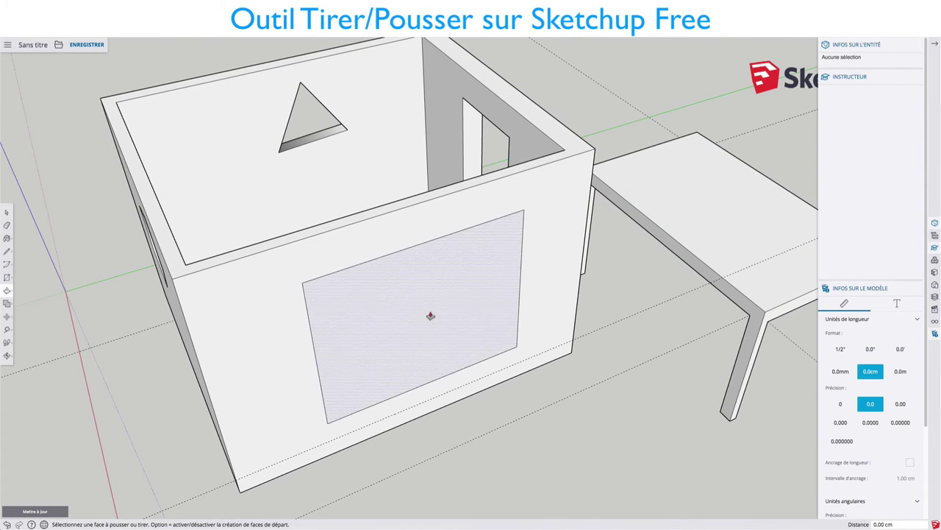
key(p)
click(428, 311)
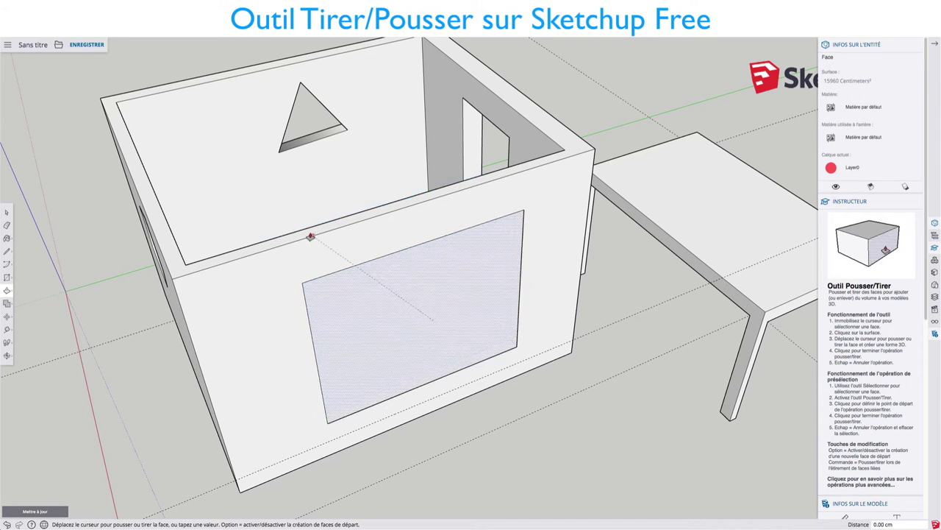
click(300, 232)
mouse_move(447, 311)
middle_down()
mouse_move(305, 247)
mouse_move(507, 290)
mouse_move(466, 300)
mouse_move(521, 361)
mouse_move(491, 325)
mouse_move(445, 311)
mouse_move(435, 316)
mouse_move(549, 349)
mouse_move(330, 321)
mouse_move(459, 280)
mouse_move(515, 294)
middle_up()
scroll(348, 268, down, 2)
scroll(515, 294, up, 3)
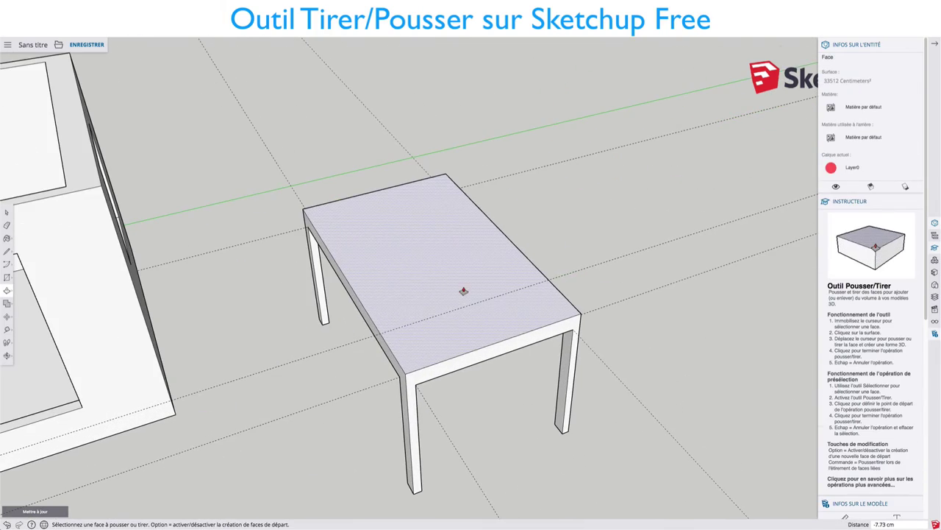
Step: Draw a 22 cm-radius circle on the tabletop and pull it up into a cylinder
key(c)
click(422, 276)
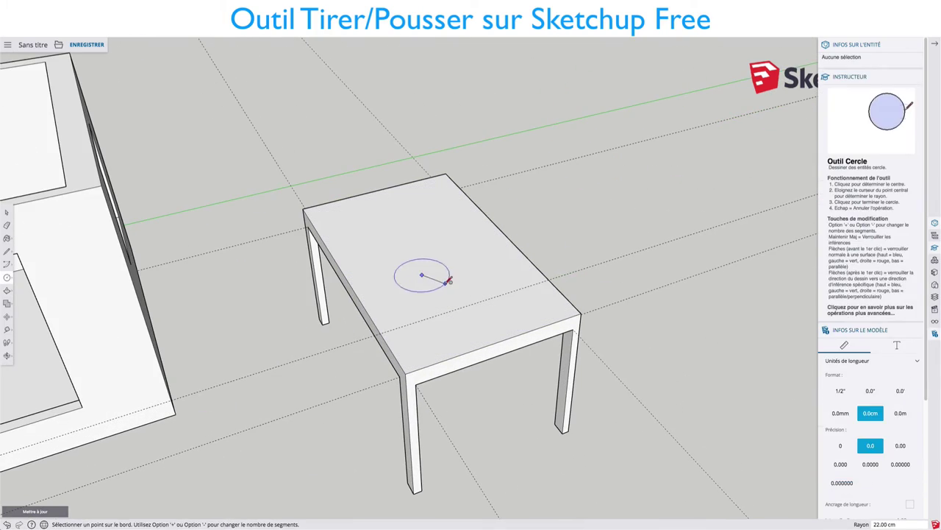
click(434, 275)
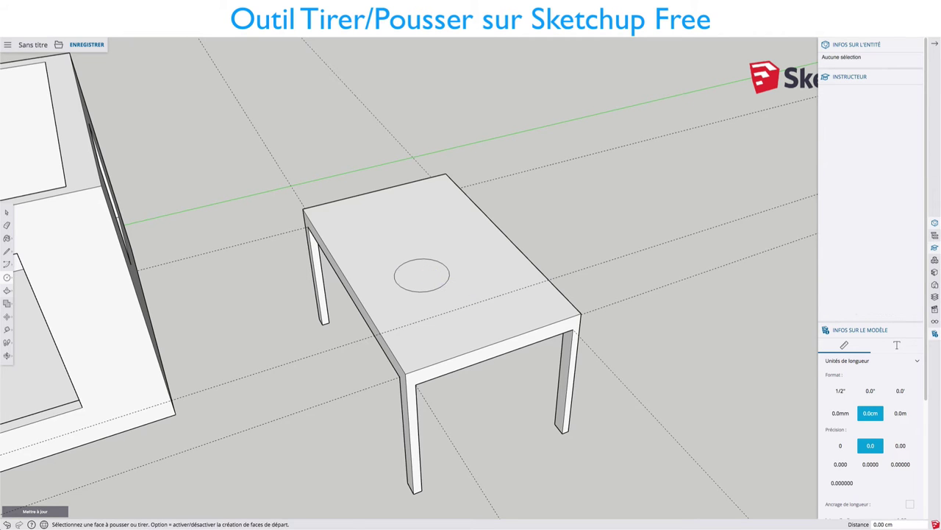
key(p)
click(422, 275)
key(space)
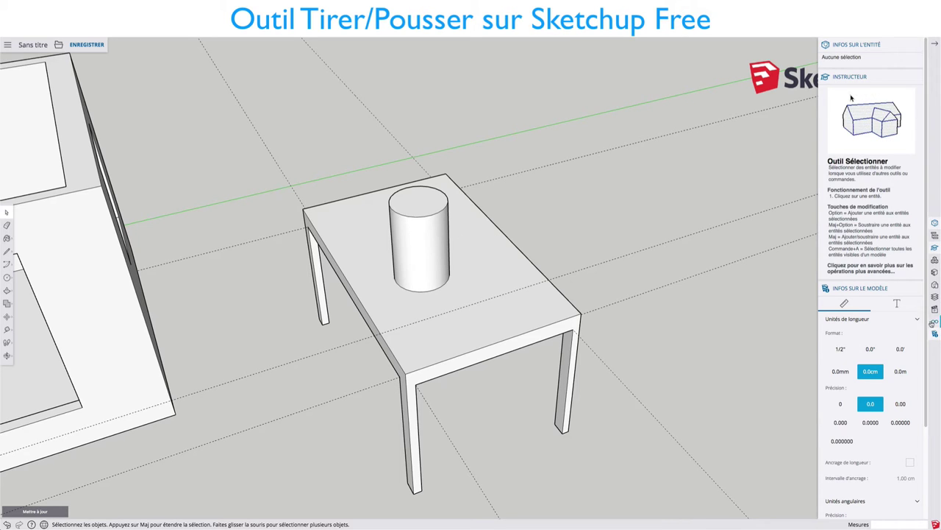
click(936, 322)
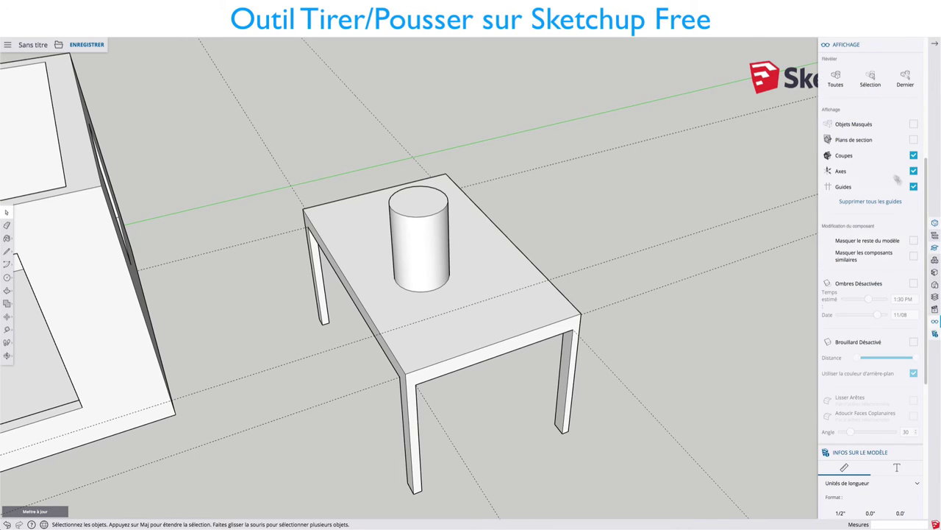
click(914, 124)
middle_drag(432, 300, 523, 256)
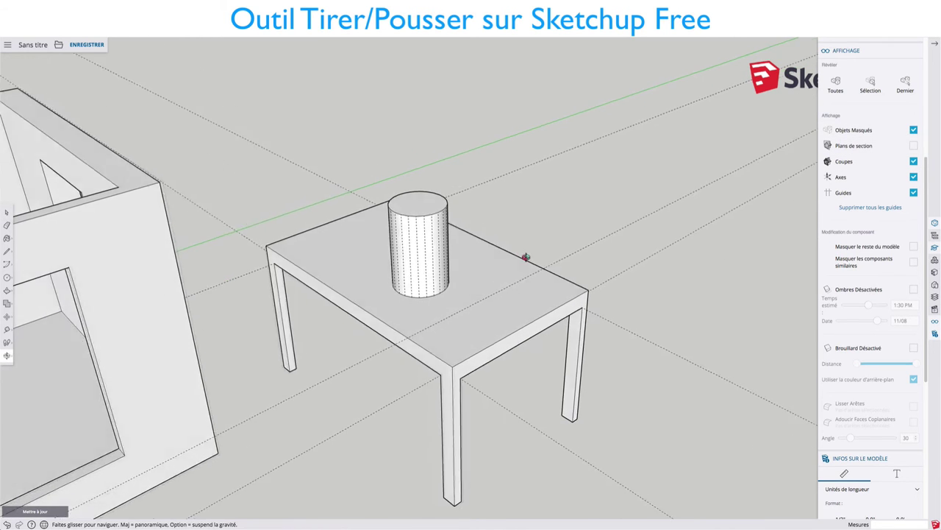
scroll(429, 211, up, 3)
scroll(419, 213, up, 3)
scroll(408, 229, up, 3)
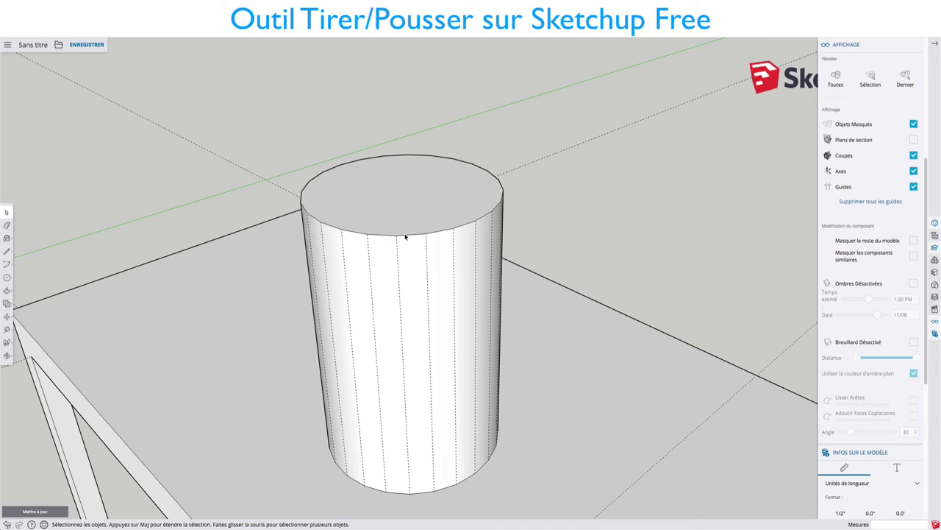
click(406, 235)
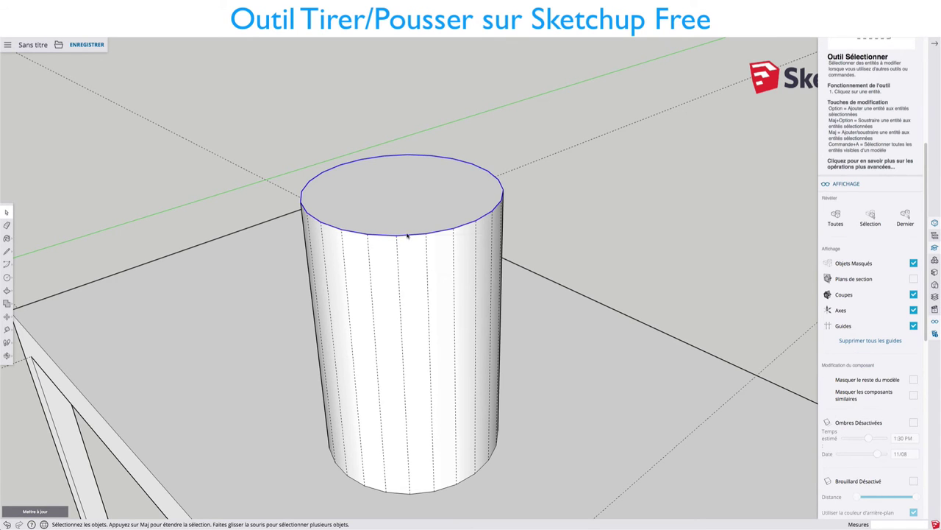
right_click(407, 235)
click(419, 258)
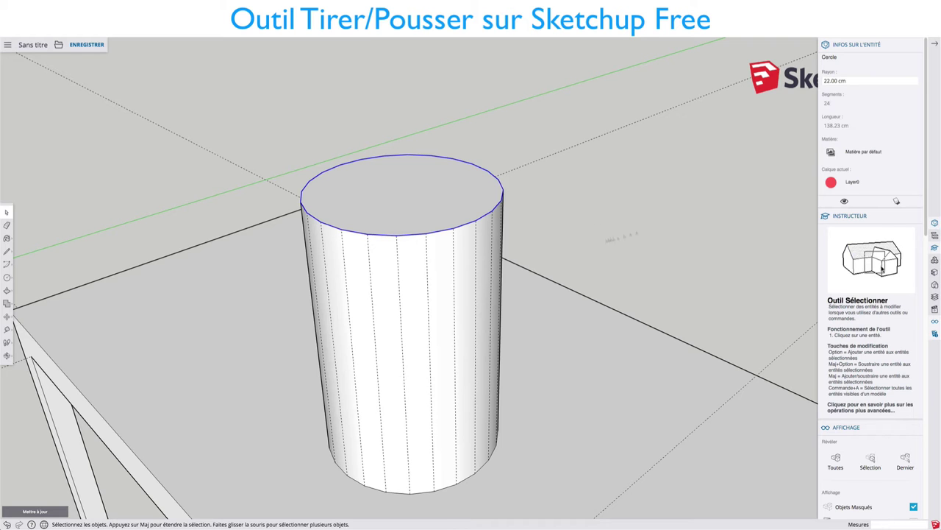
scroll(608, 237, down, 3)
mouse_move(608, 238)
middle_down()
mouse_move(603, 225)
mouse_move(480, 265)
middle_up()
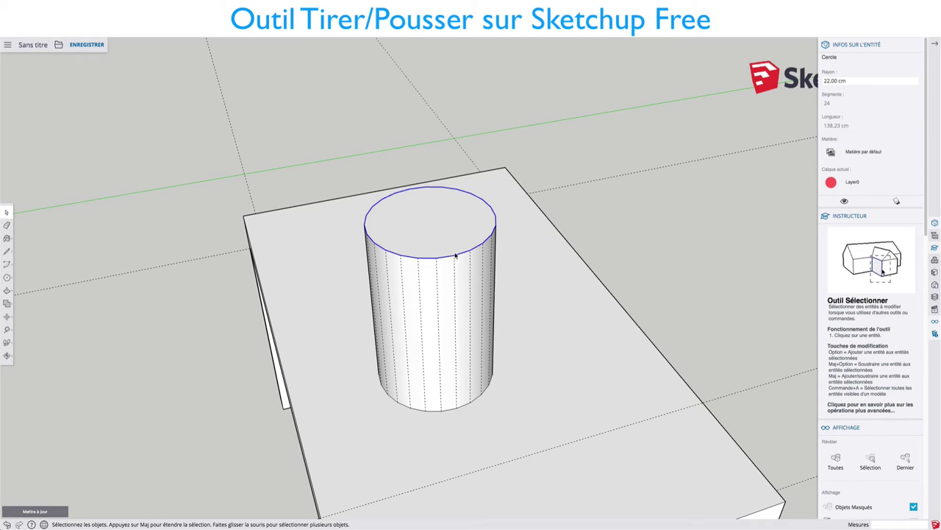
scroll(475, 311, down, 2)
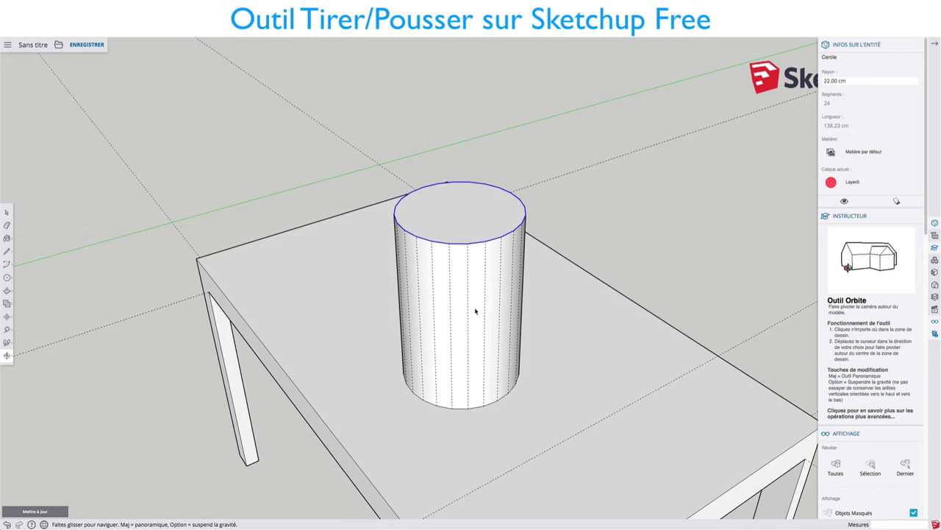
scroll(476, 311, down, 2)
scroll(476, 312, down, 2)
scroll(470, 311, down, 2)
mouse_move(464, 309)
middle_down()
mouse_move(438, 306)
mouse_move(450, 298)
middle_up()
scroll(439, 306, up, 3)
scroll(463, 276, up, 1)
scroll(463, 282, up, 2)
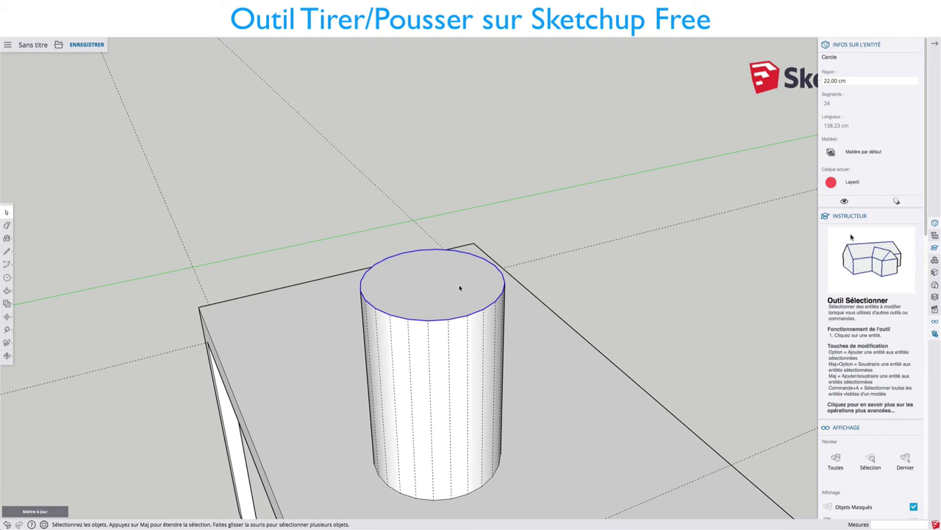
Step: Push/pull the cylinder's top face up 23 cm, down 15 cm, then up 7 cm
key(p)
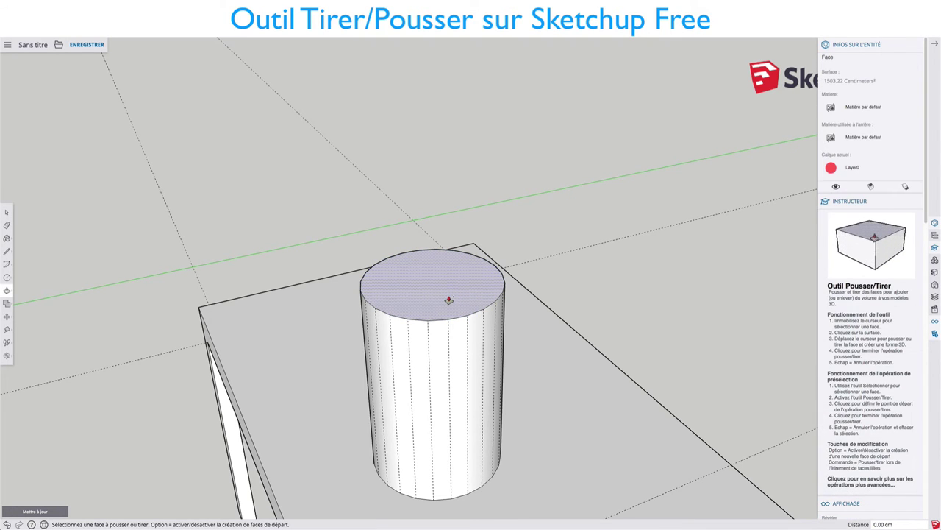
click(449, 300)
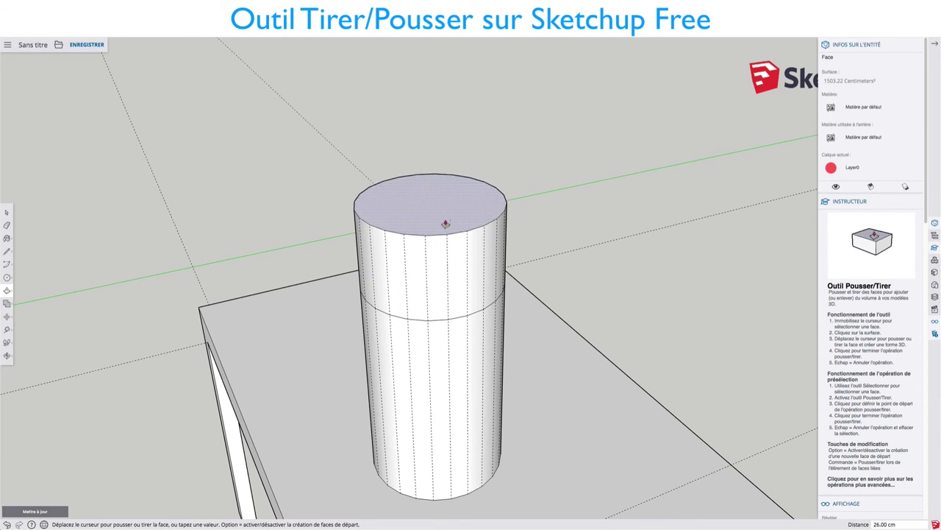
click(449, 239)
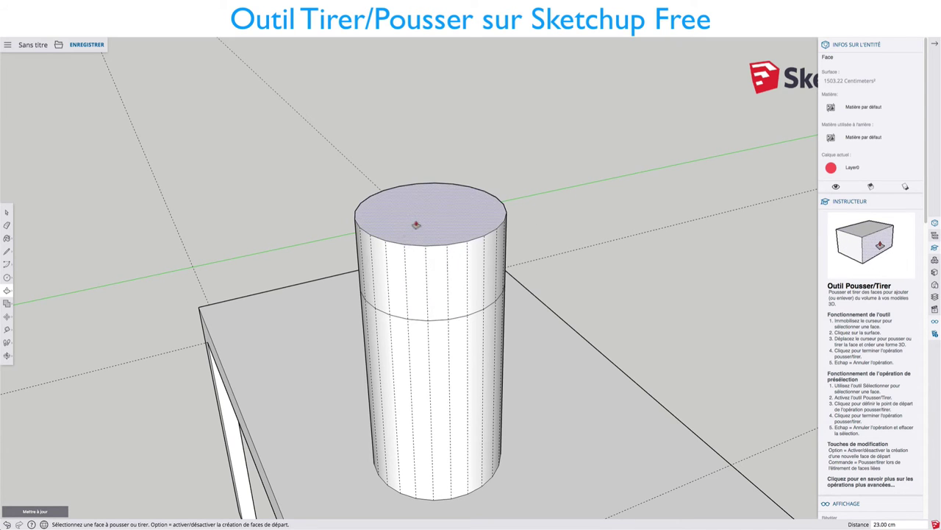
click(431, 225)
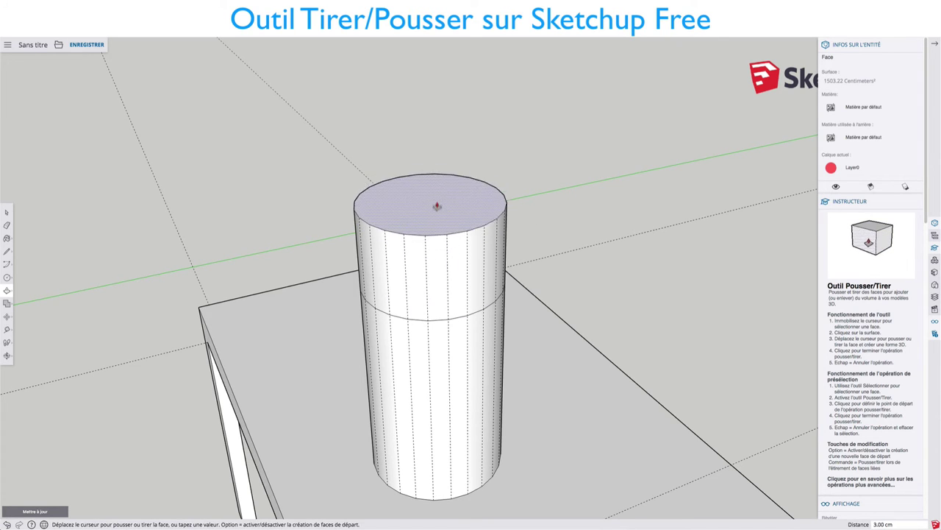
click(432, 276)
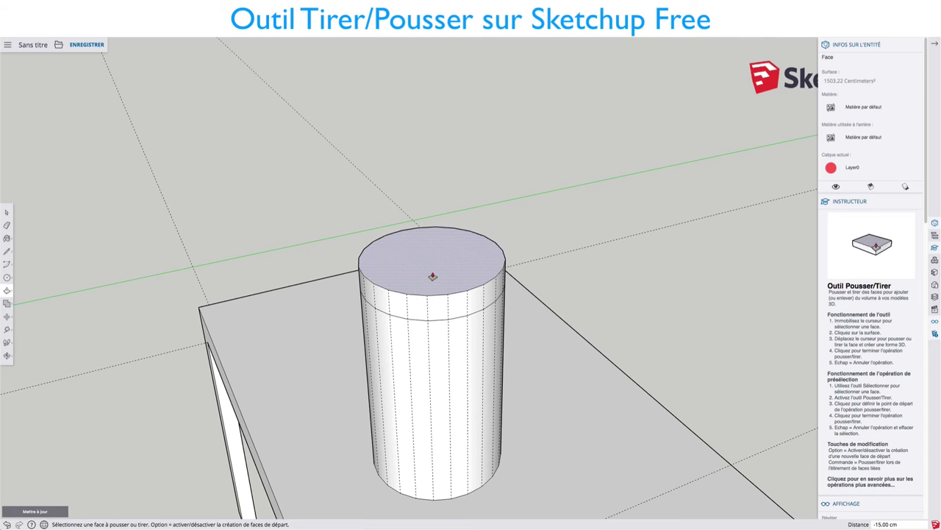
click(432, 276)
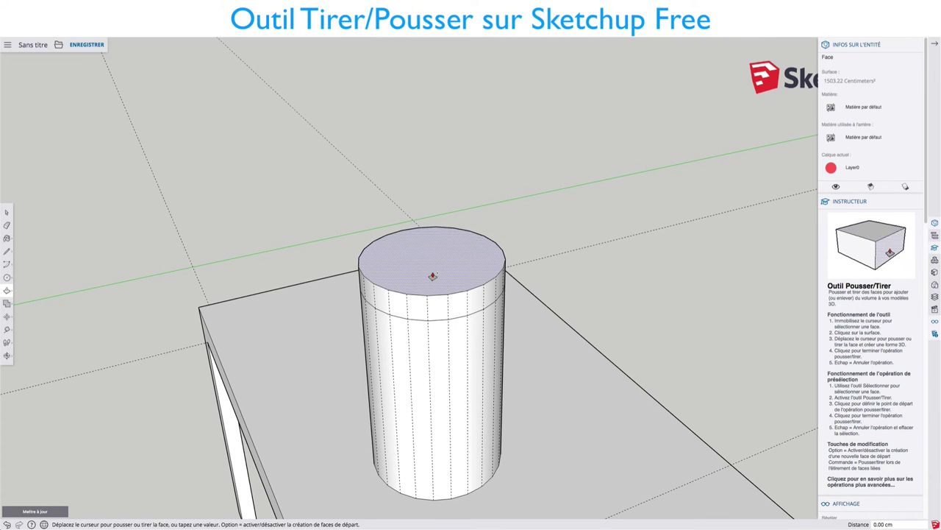
click(437, 255)
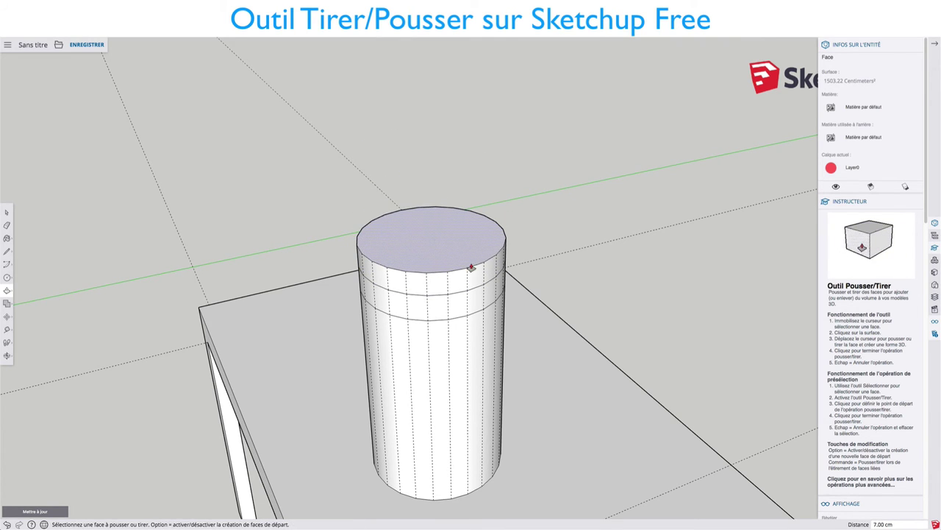
Step: Orbit around the extended cylinder to inspect the ring lines near its top
middle_drag(471, 267, 448, 245)
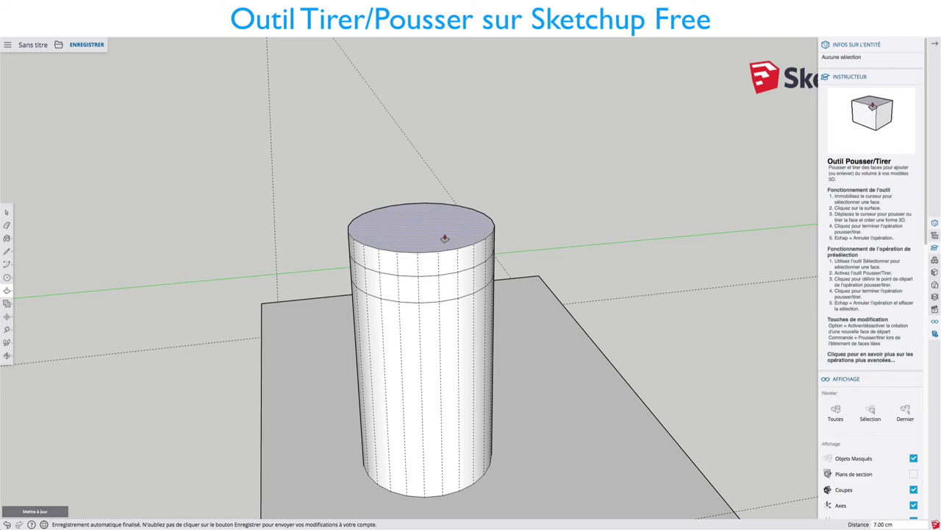
click(445, 238)
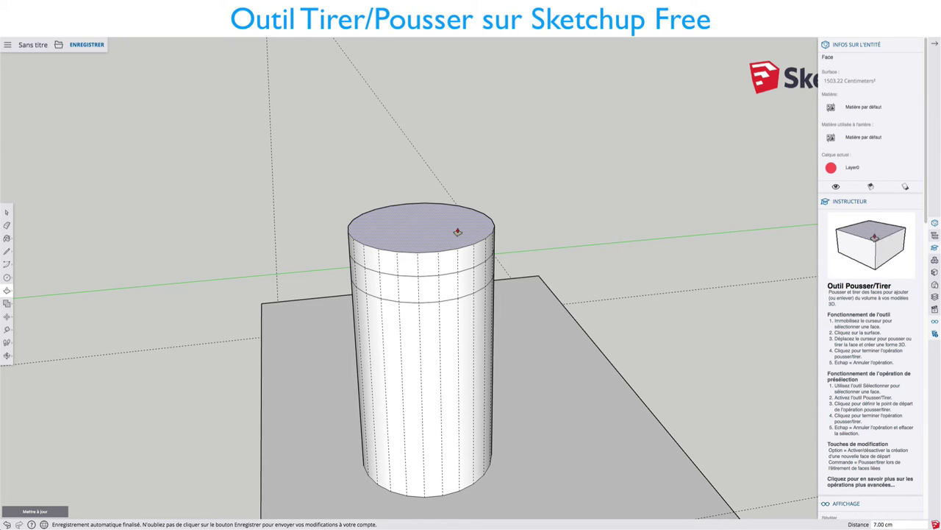
key(Escape)
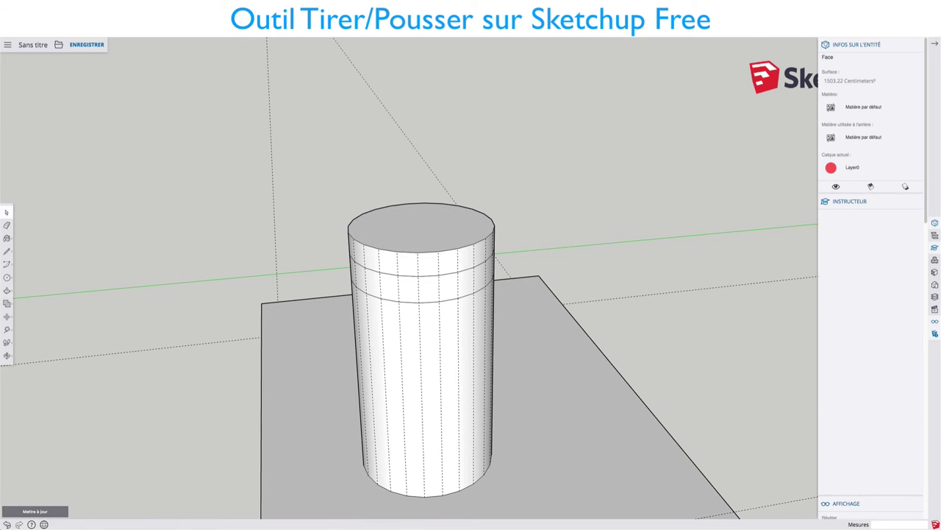
key(o)
scroll(559, 240, down, 5)
key(space)
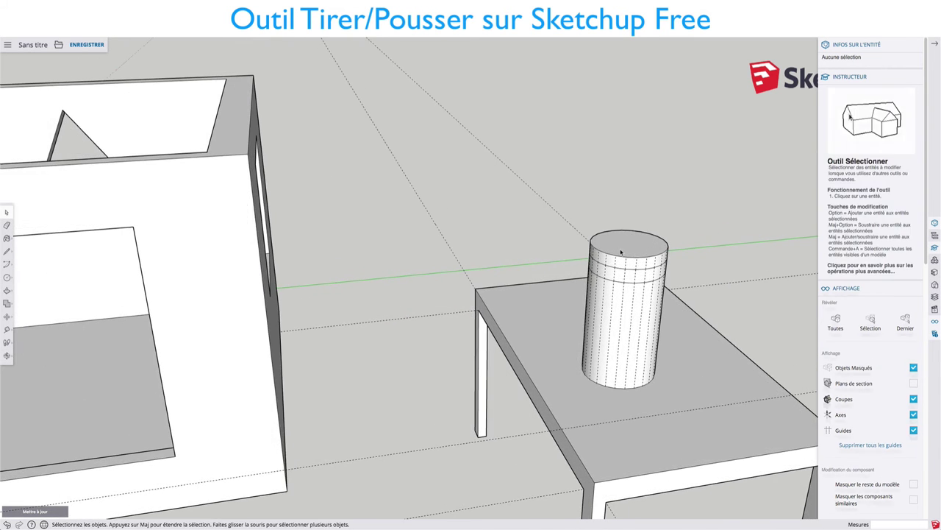
scroll(559, 240, down, 5)
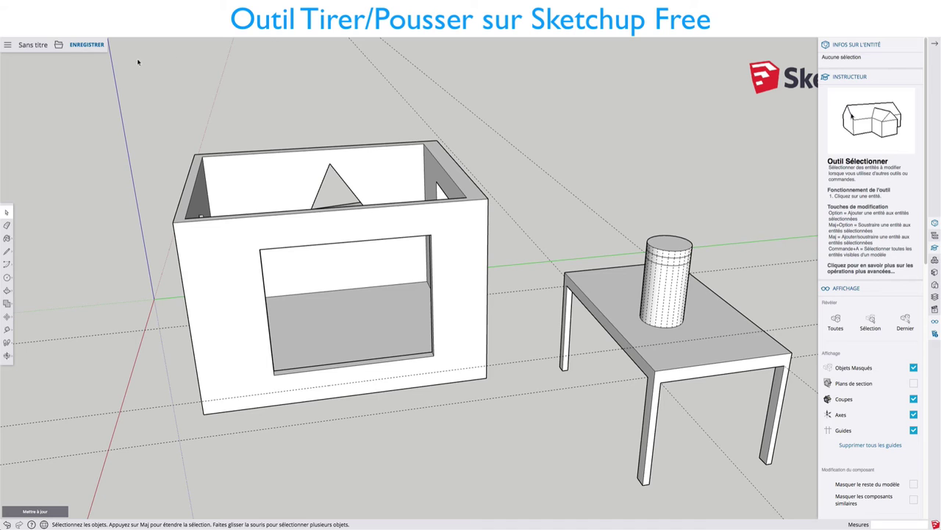
Step: Open Jouet_Boite_Bois.skp from the Objets folder, answering the save prompt
click(59, 44)
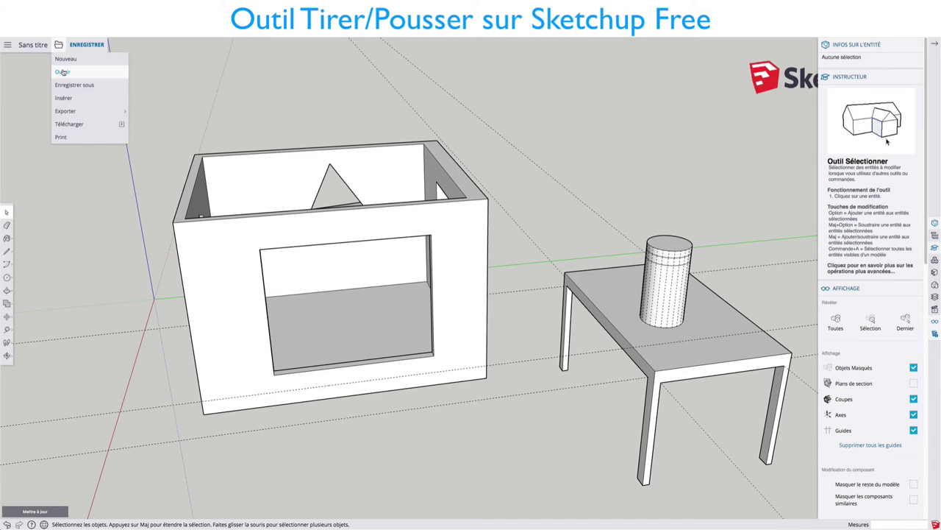
key(Escape)
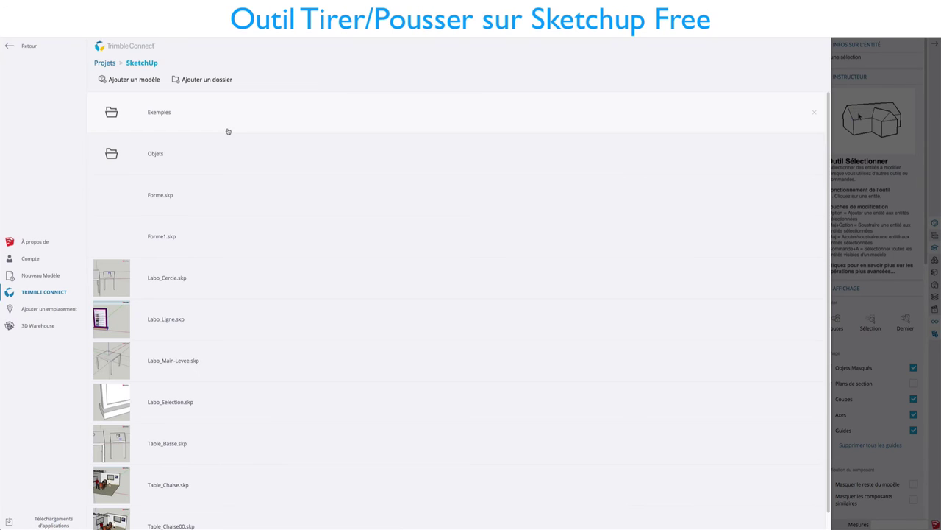
click(159, 154)
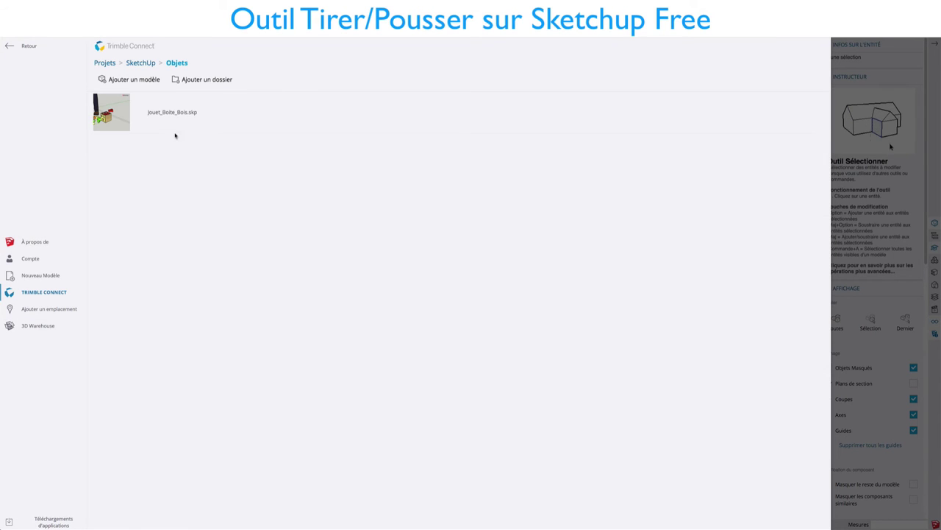
click(162, 114)
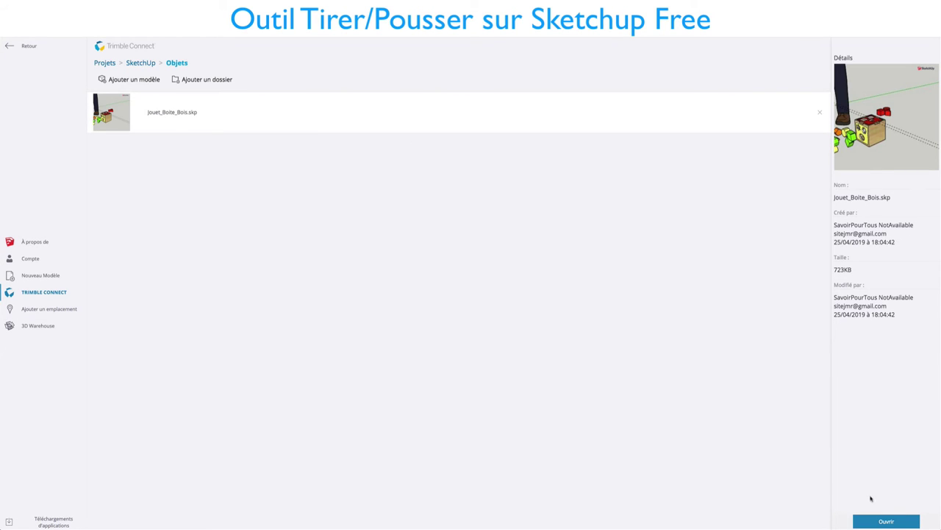
click(879, 521)
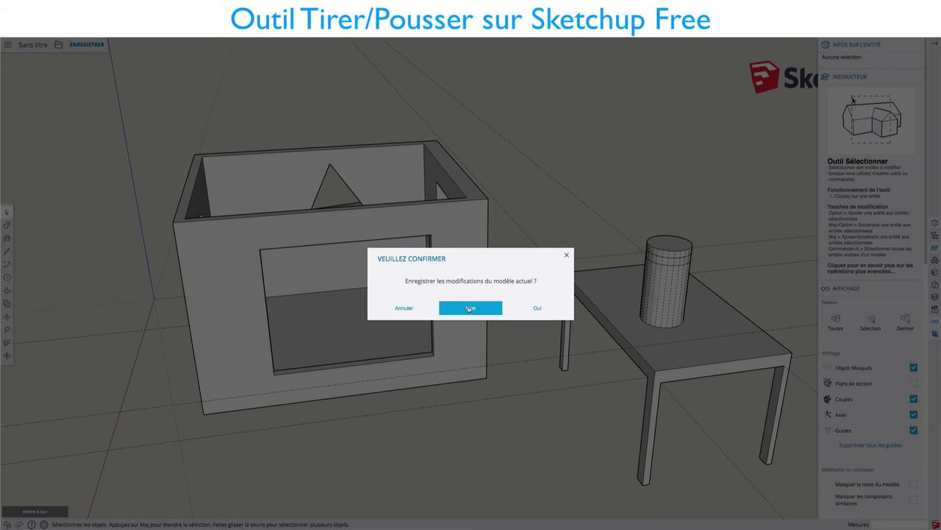
click(467, 307)
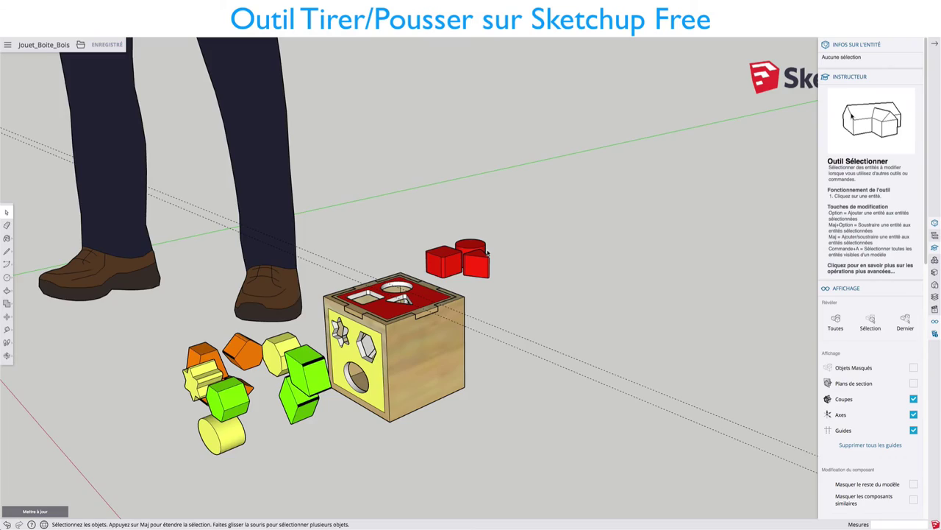
Step: Orbit to the front of the wooden toy box and enter its component for editing
middle_drag(437, 286, 421, 292)
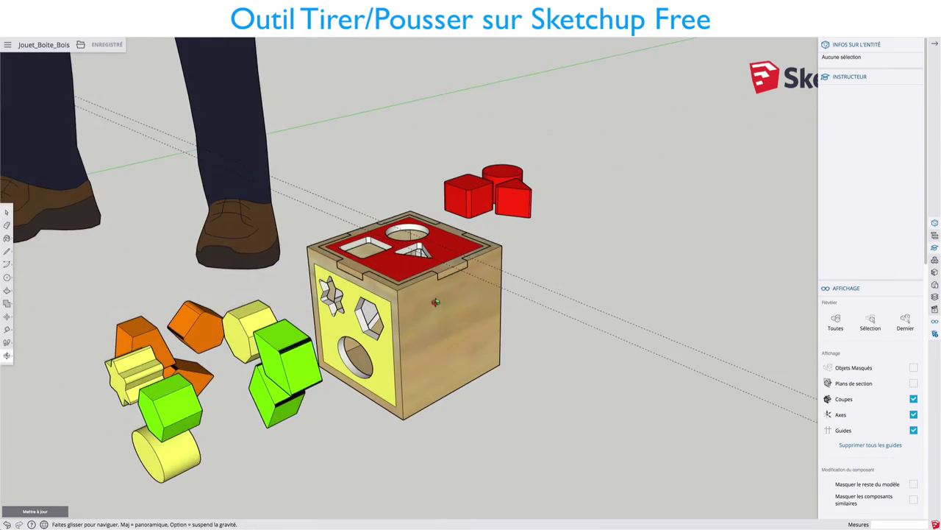
scroll(420, 293, up, 5)
scroll(420, 292, down, 2)
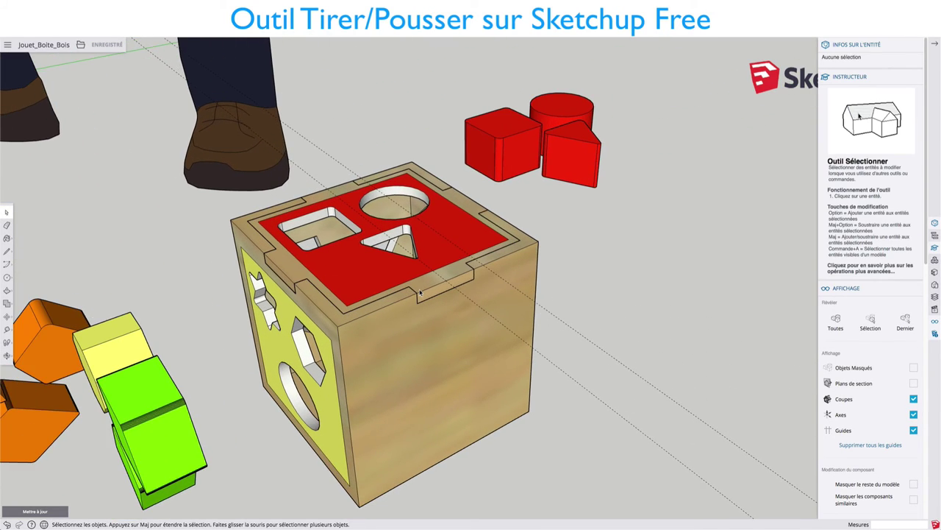
mouse_move(365, 310)
middle_down()
mouse_move(571, 261)
mouse_move(456, 297)
middle_up()
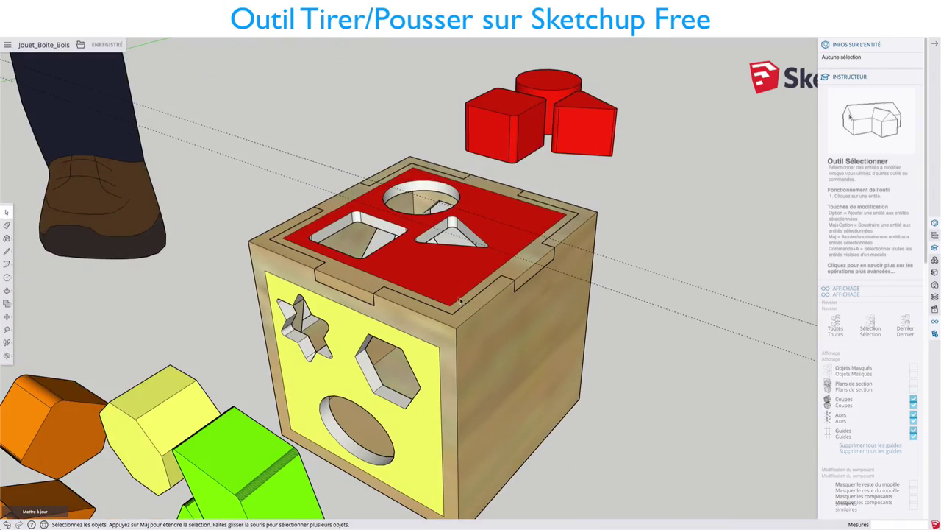
click(456, 297)
scroll(456, 298, down, 2)
double_click(455, 294)
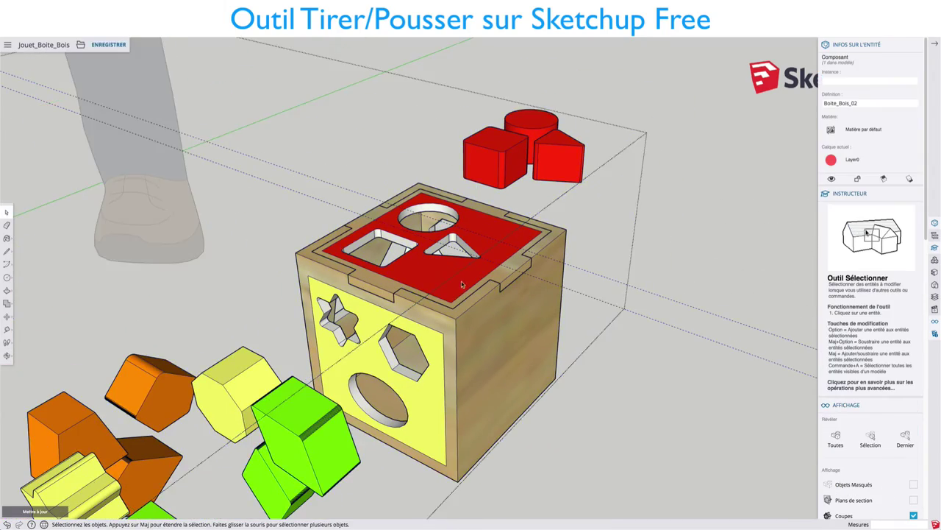
Step: Move the red lid group straight up so it floats above the open box
click(454, 289)
key(m)
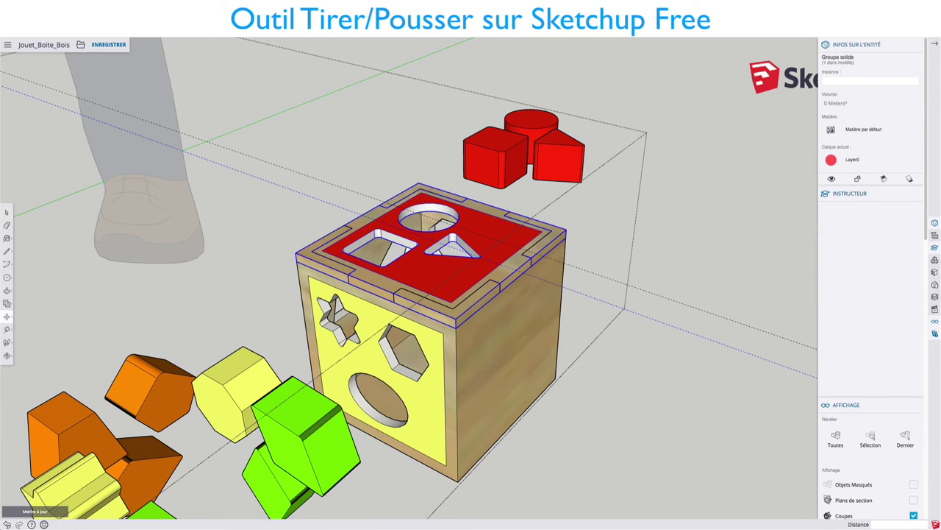
click(454, 287)
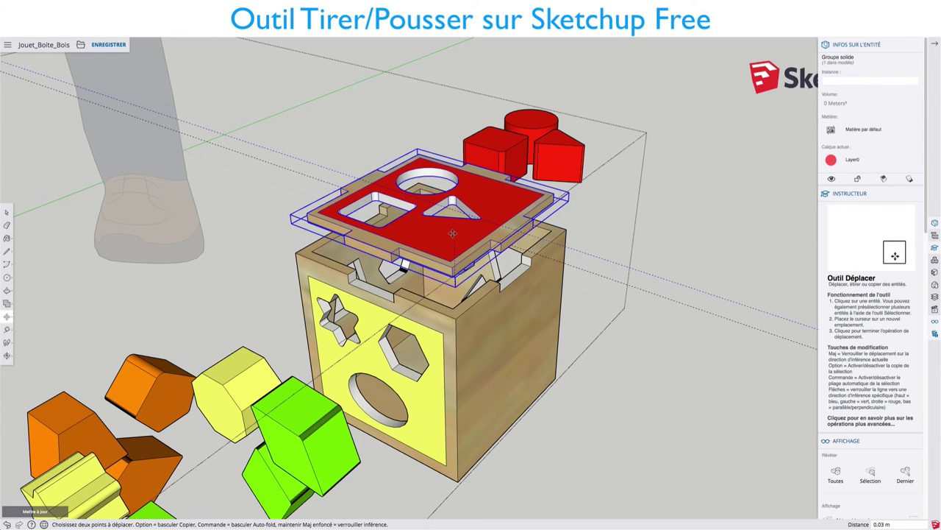
click(453, 218)
mouse_move(452, 218)
middle_down()
mouse_move(373, 248)
mouse_move(412, 242)
middle_up()
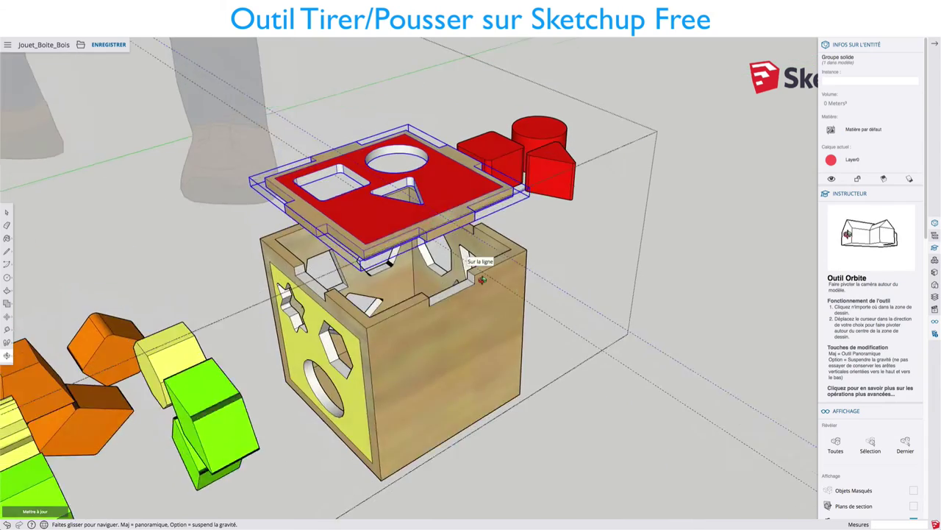
key(space)
key(Escape)
middle_drag(484, 326, 515, 215)
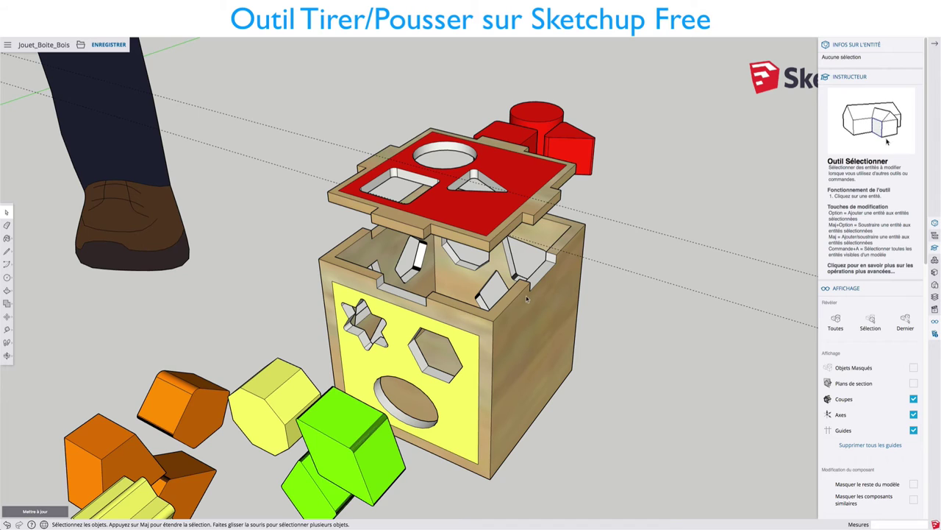
mouse_move(536, 298)
middle_down()
mouse_move(506, 331)
mouse_move(427, 263)
middle_up()
scroll(465, 336, up, 3)
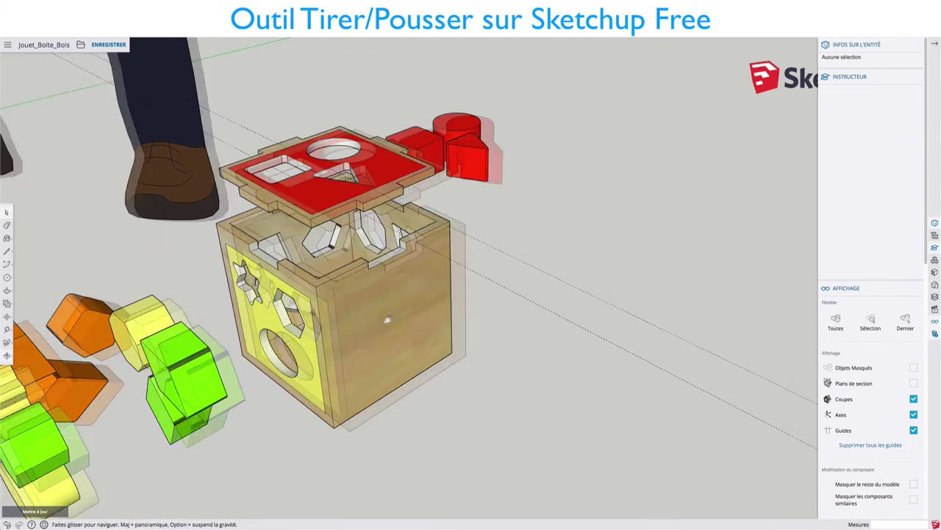
Step: Draw a base rectangle beside the toy and push it up into a solid box
key(r)
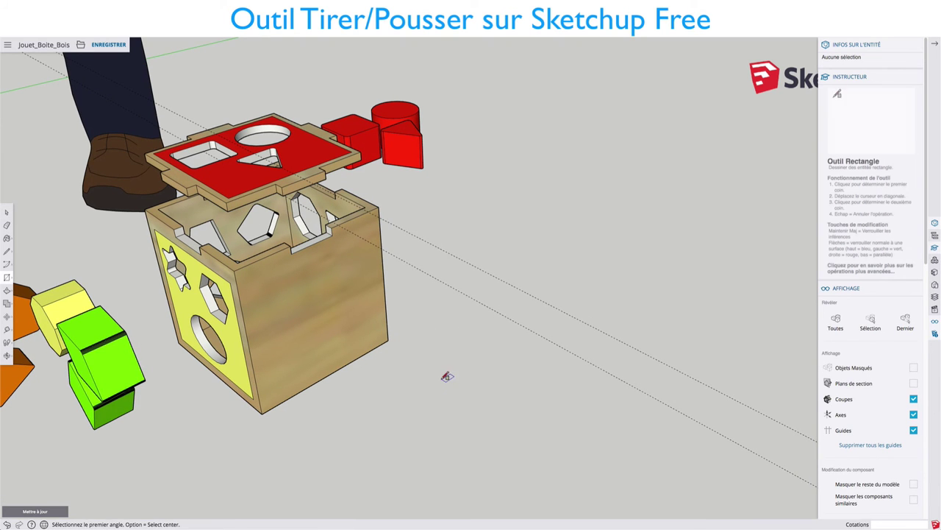
click(441, 380)
click(468, 497)
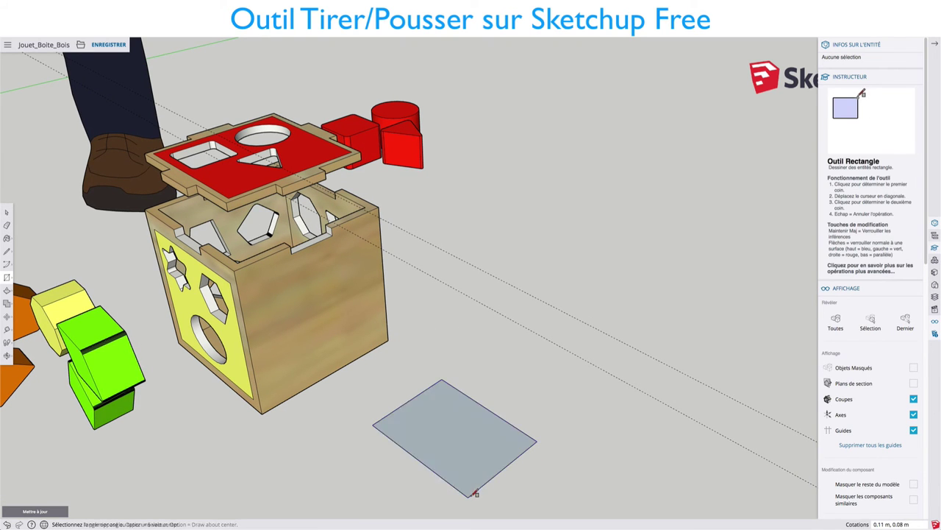
key(p)
click(467, 433)
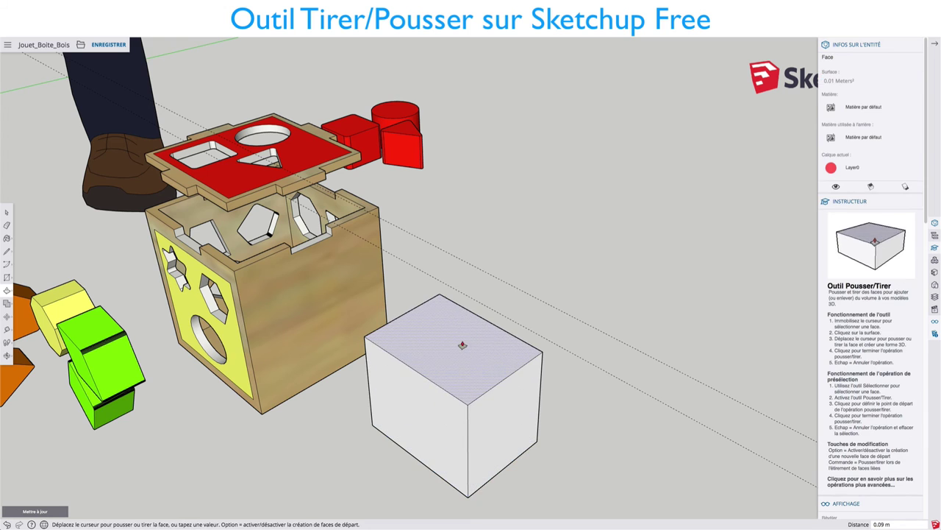
click(451, 340)
middle_drag(434, 327, 393, 331)
scroll(392, 336, up, 3)
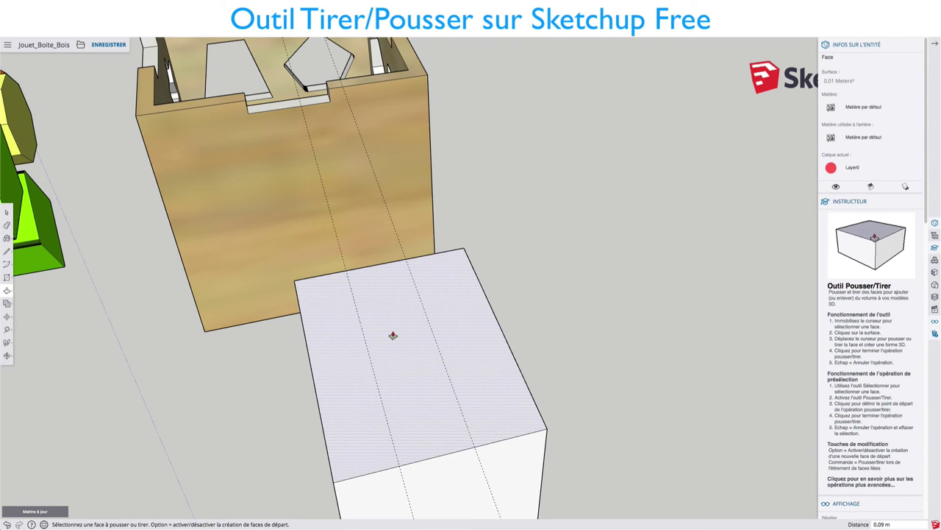
Step: Draw an inset rectangle on the box top and push it down, then cancel the hollowing
key(r)
click(317, 287)
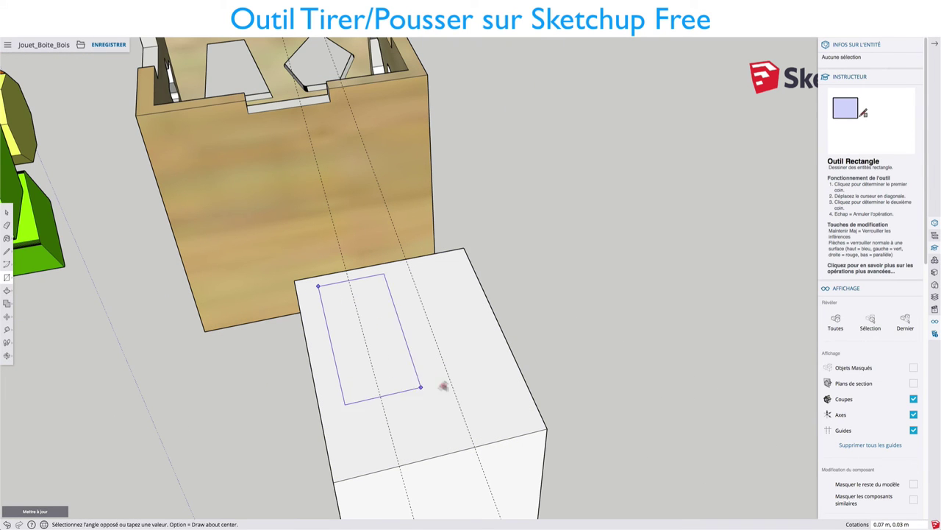
click(519, 427)
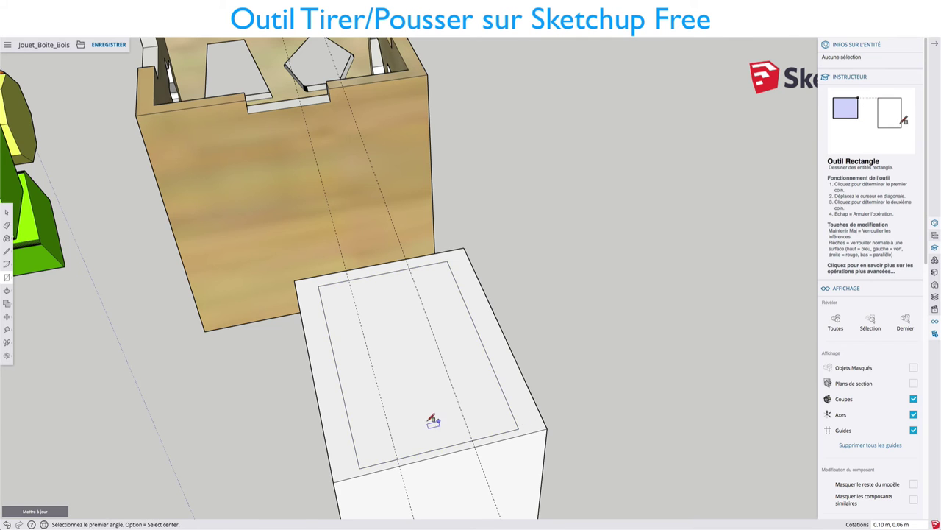
middle_drag(431, 372, 542, 352)
click(479, 343)
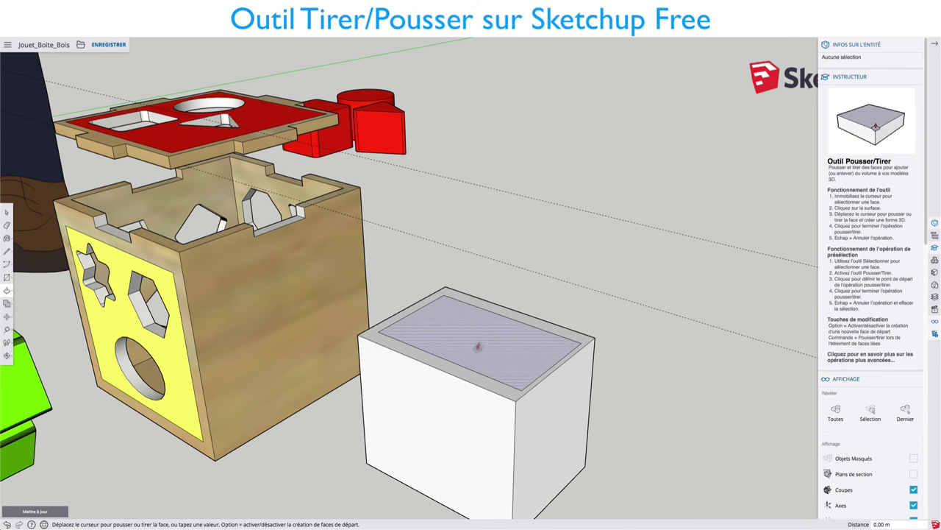
key(Escape)
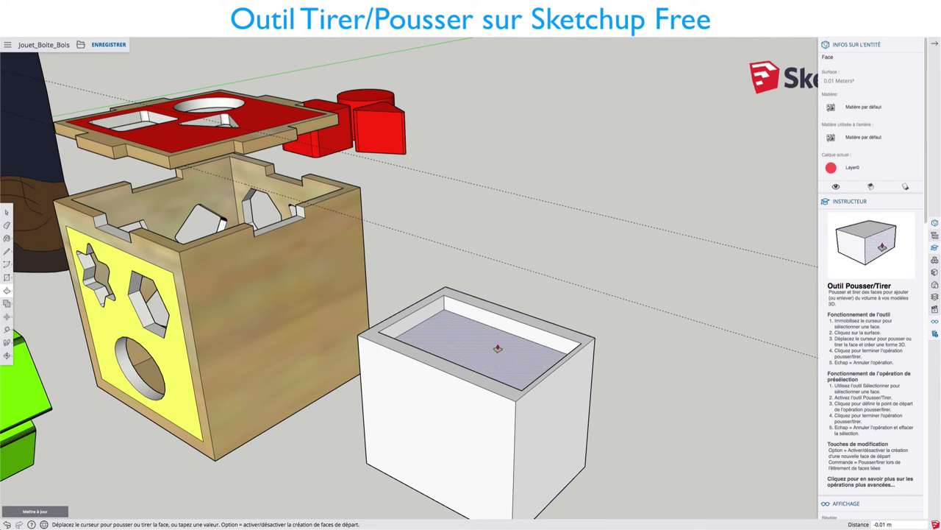
key(space)
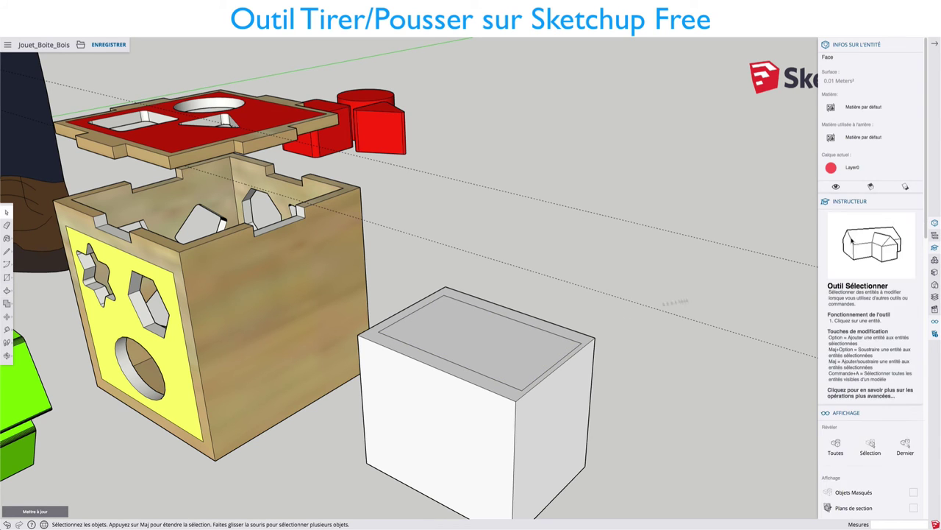
Step: In Model Info Units (centimetres, 0.0 precision), toggle length snapping on and back off
scroll(865, 221, down, 10)
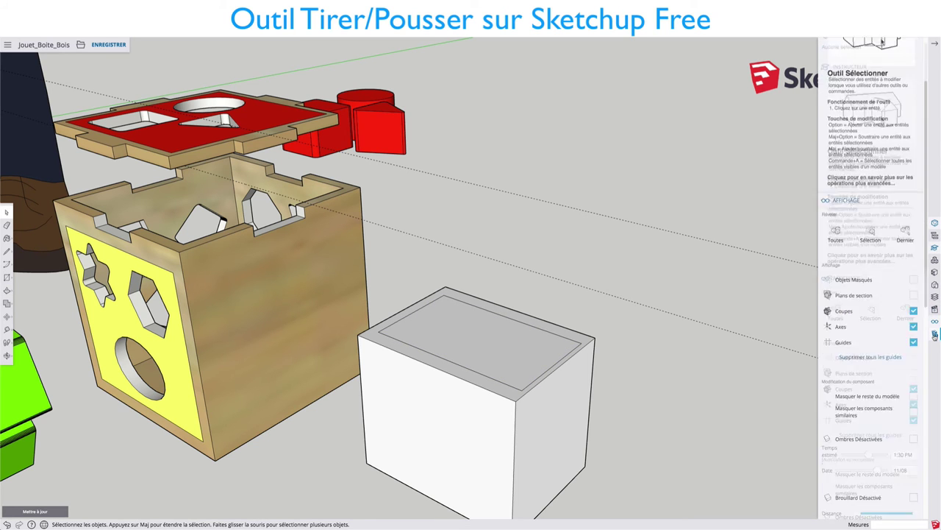
scroll(897, 336, up, 2)
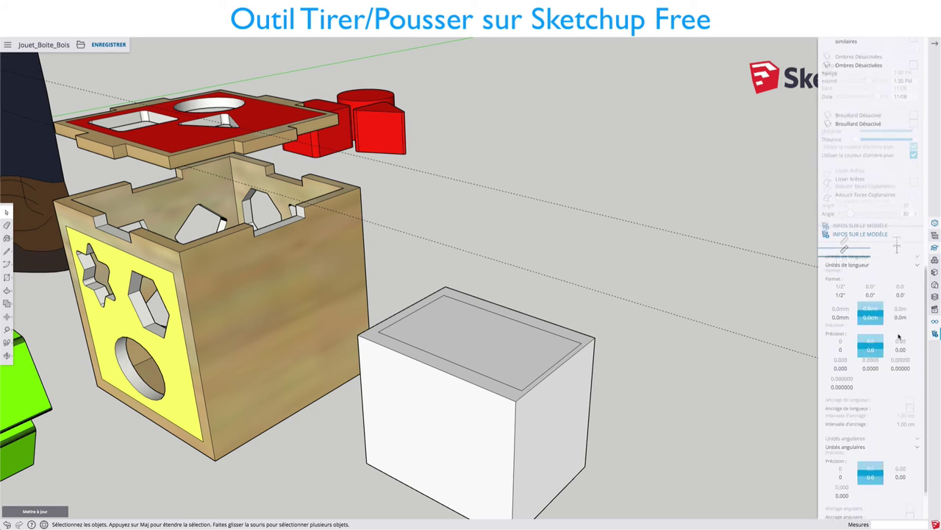
scroll(898, 336, down, 2)
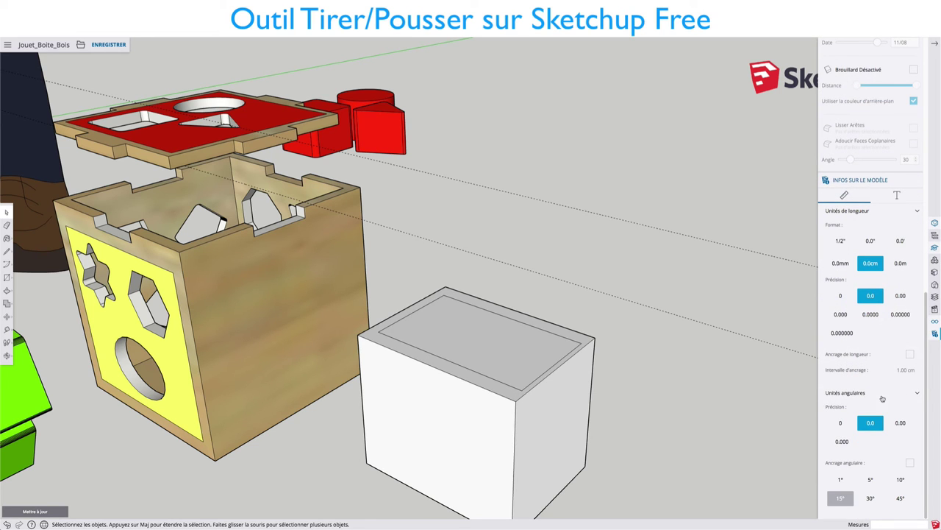
click(912, 354)
click(912, 354)
scroll(471, 357, up, 3)
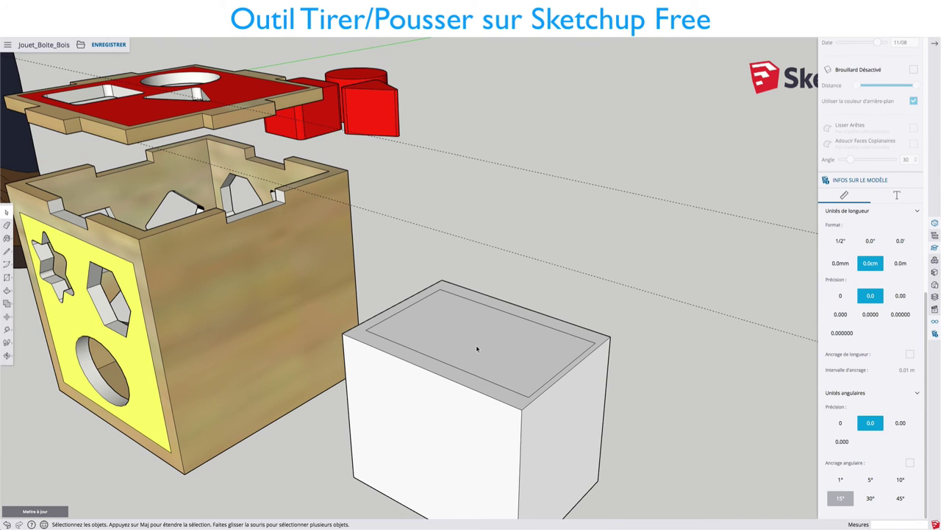
click(516, 343)
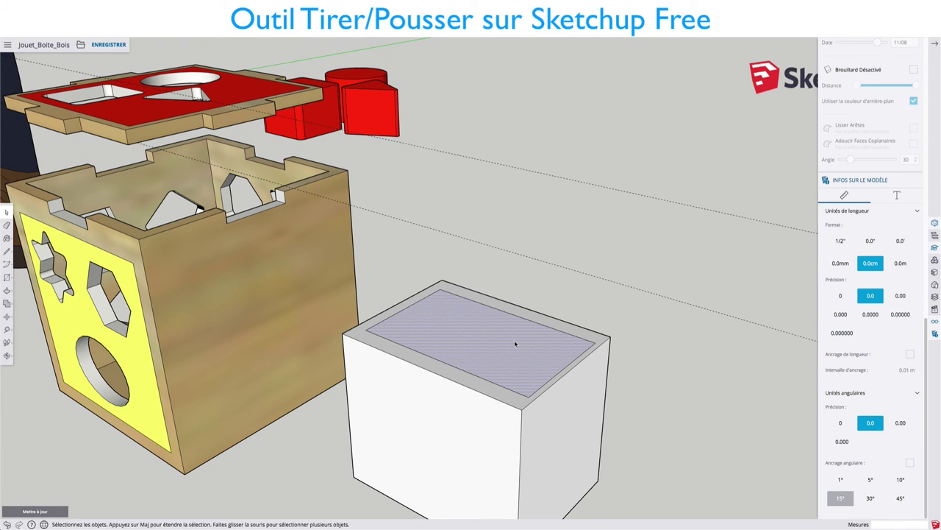
Step: Push the white box's inner top face down 0.05 m to hollow it out
key(p)
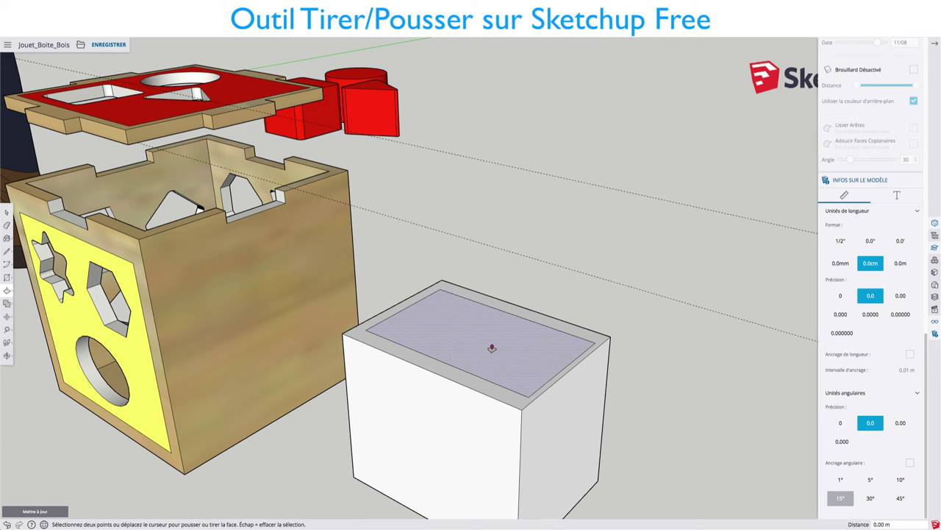
click(489, 344)
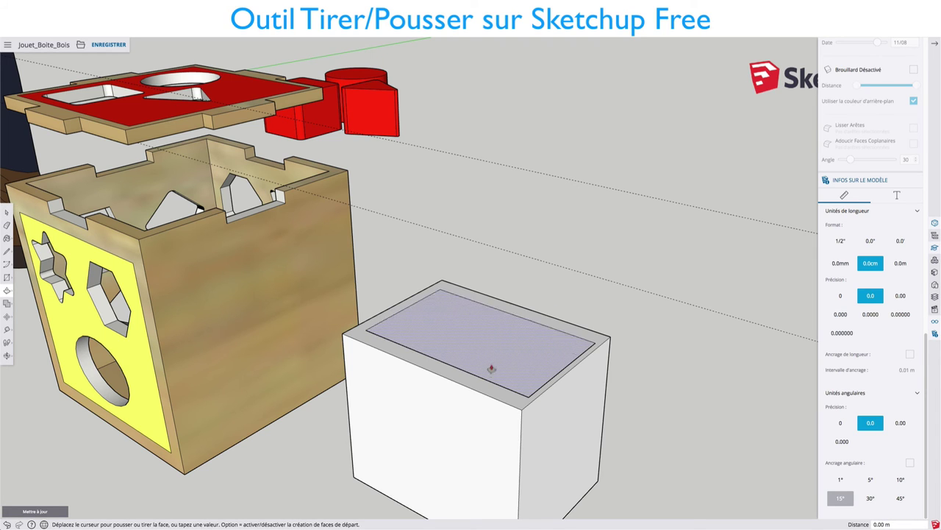
click(490, 434)
mouse_move(509, 361)
middle_down()
mouse_move(374, 416)
mouse_move(405, 441)
mouse_move(537, 405)
mouse_move(491, 374)
middle_up()
scroll(491, 374, up, 5)
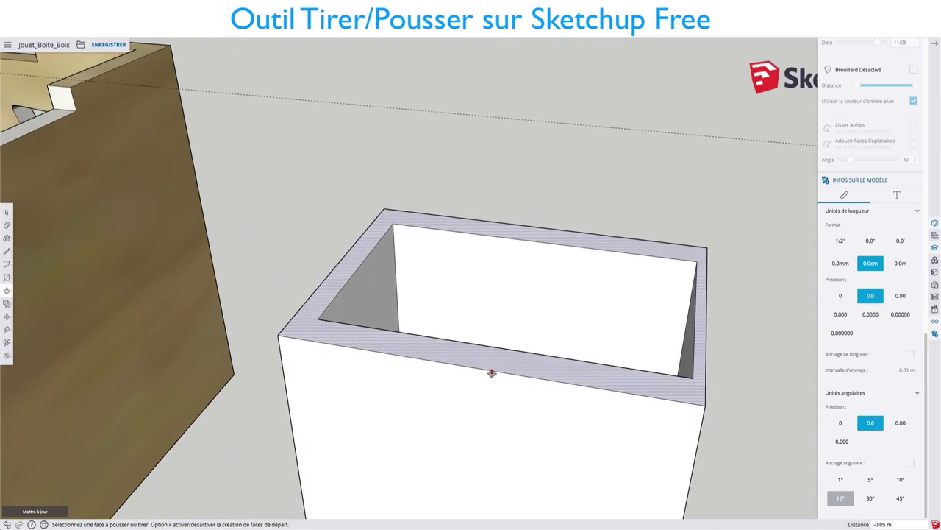
scroll(490, 372, down, 2)
scroll(487, 370, down, 3)
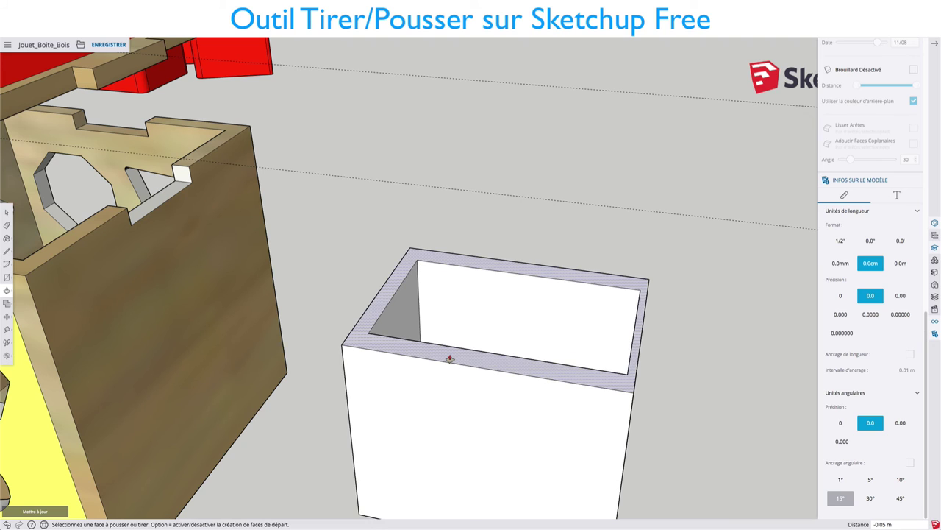
Step: Draw a small rectangle on the rim's front face and push it in to cut a notch
key(r)
click(451, 363)
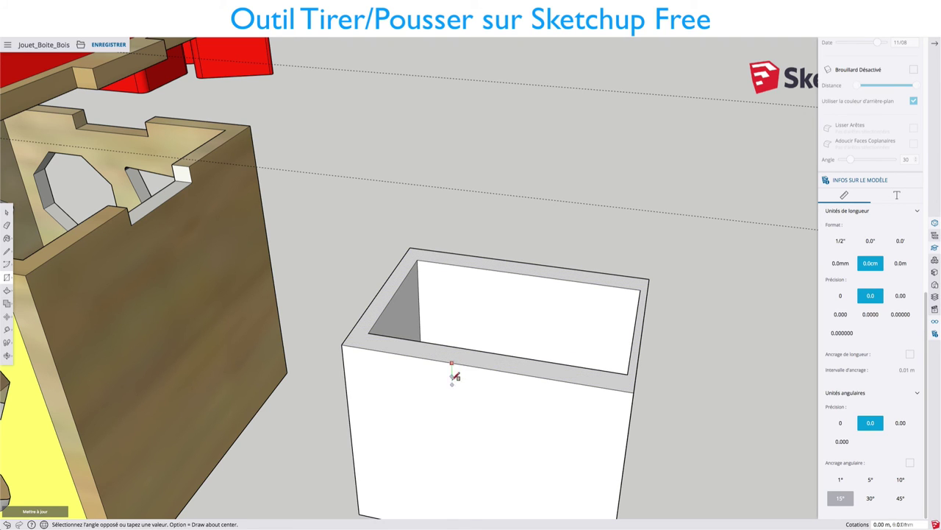
click(531, 397)
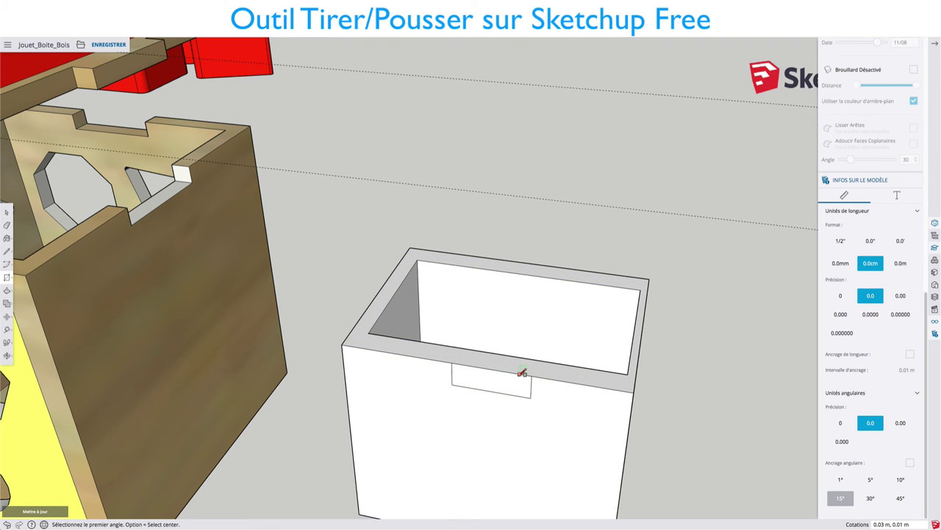
key(p)
click(482, 382)
click(517, 359)
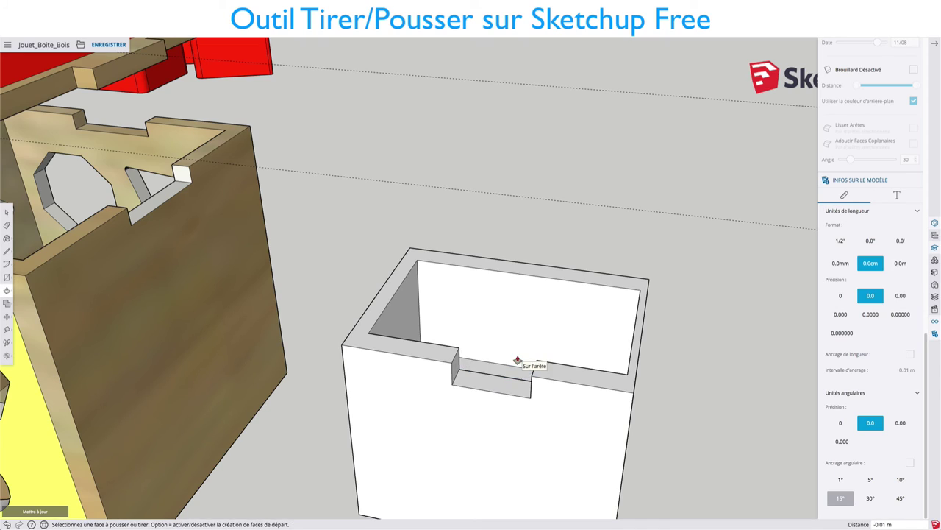
mouse_move(563, 358)
middle_down()
mouse_move(424, 351)
mouse_move(505, 327)
middle_up()
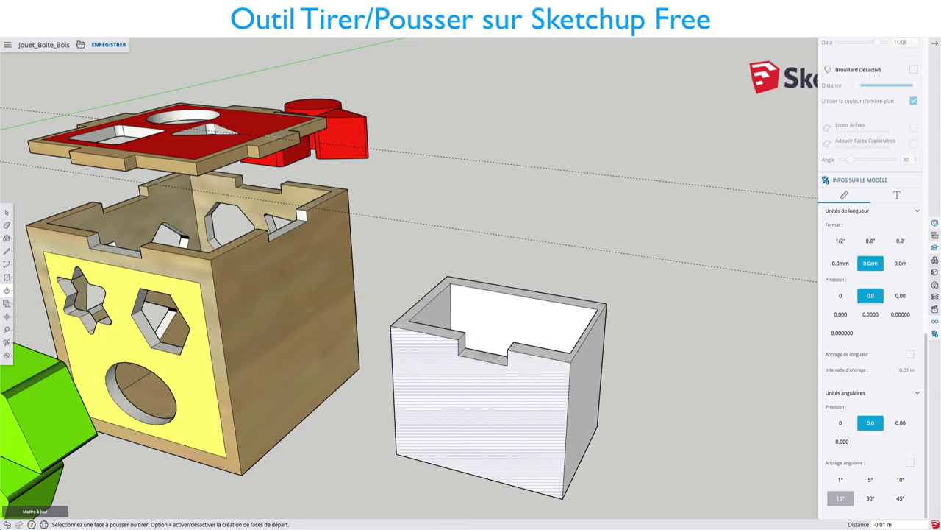
mouse_move(444, 340)
middle_down()
mouse_move(635, 287)
mouse_move(515, 264)
middle_up()
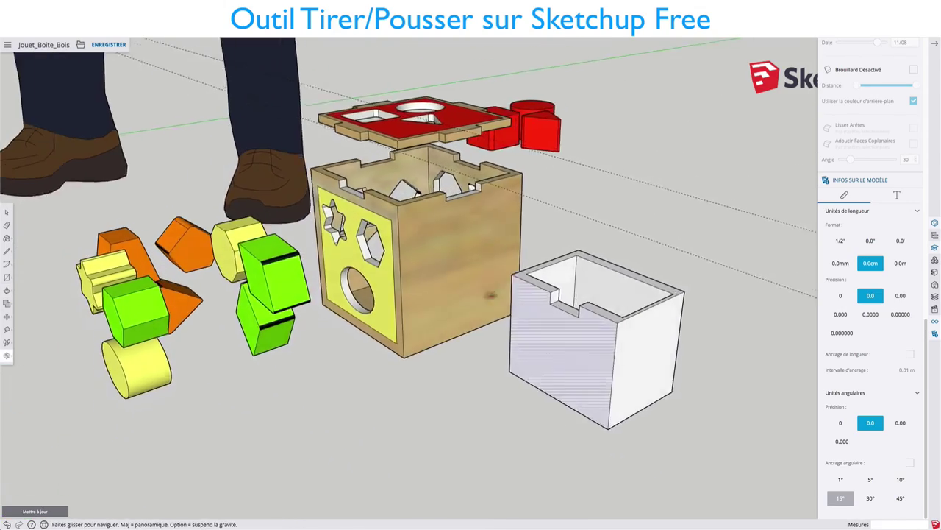
scroll(477, 250, up, 5)
scroll(476, 250, down, 3)
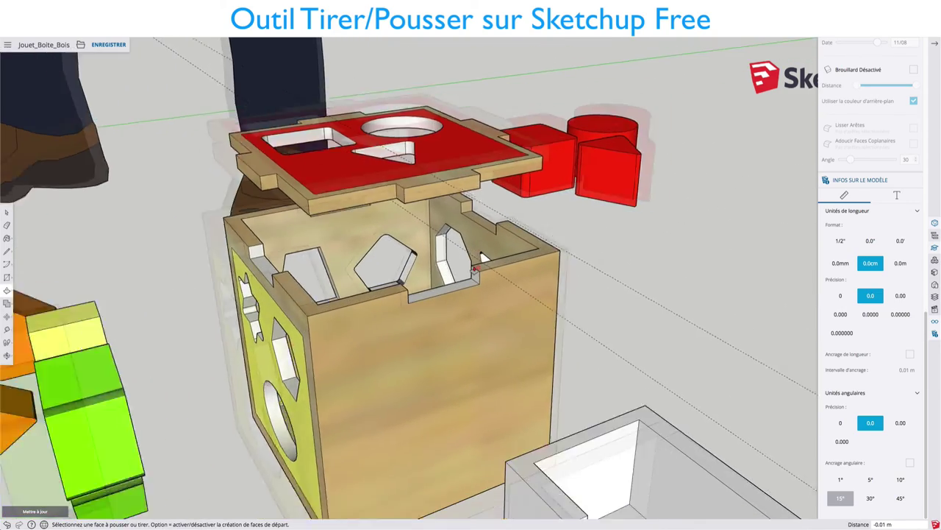
scroll(471, 294, down, 2)
mouse_move(470, 295)
middle_down()
mouse_move(547, 314)
mouse_move(552, 288)
middle_up()
scroll(548, 314, down, 3)
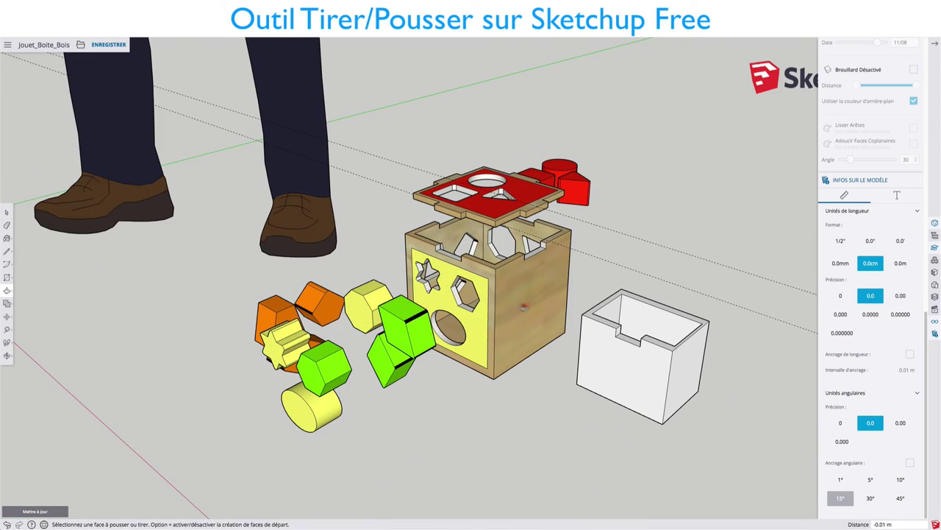
middle_drag(483, 307, 500, 300)
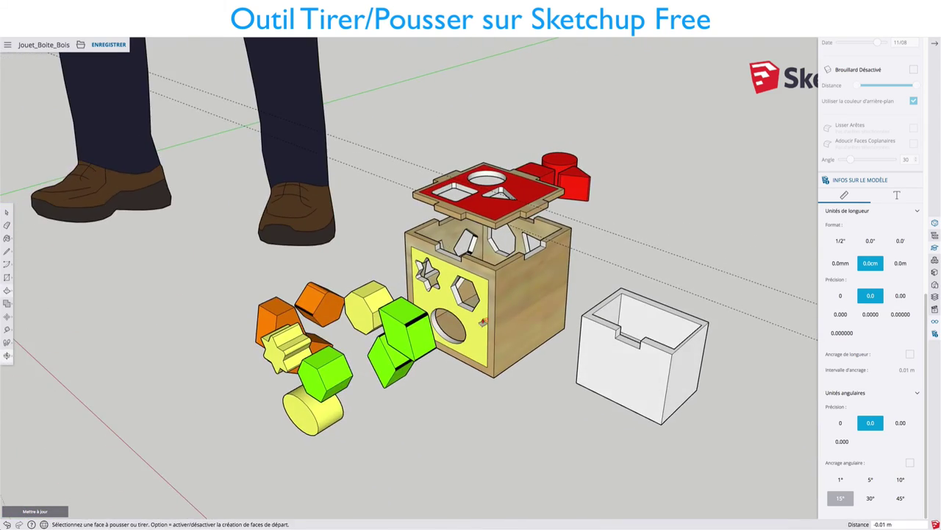
scroll(500, 300, up, 3)
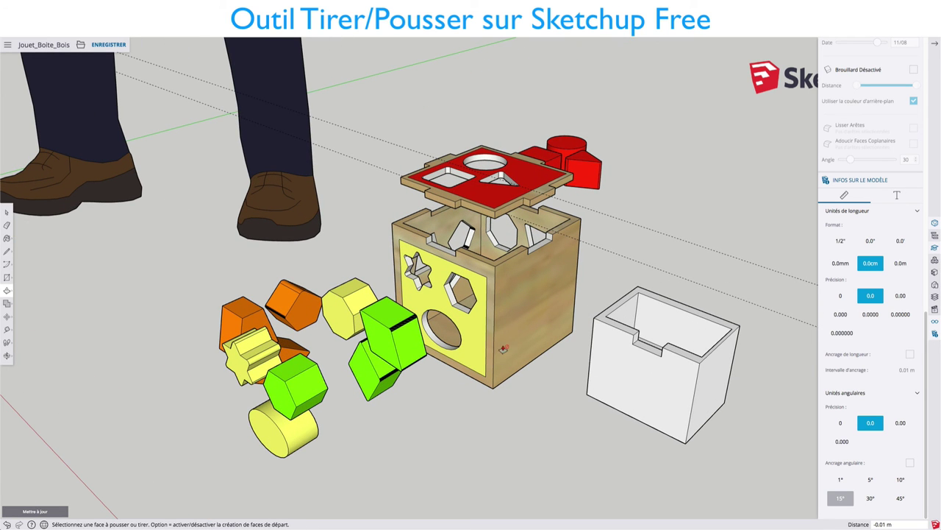
mouse_move(504, 347)
middle_down()
mouse_move(414, 354)
mouse_move(595, 312)
mouse_move(546, 283)
middle_up()
scroll(545, 284, down, 3)
key(p)
scroll(485, 324, up, 2)
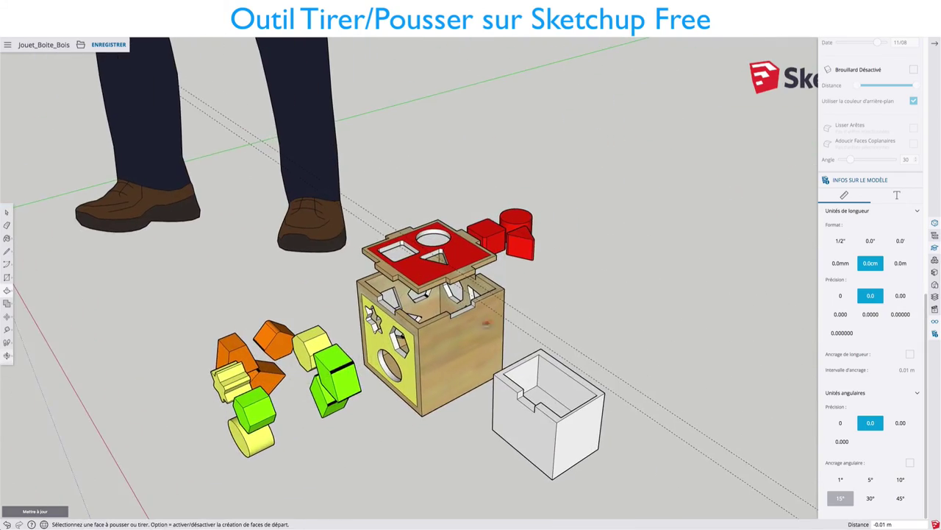
middle_drag(485, 323, 573, 319)
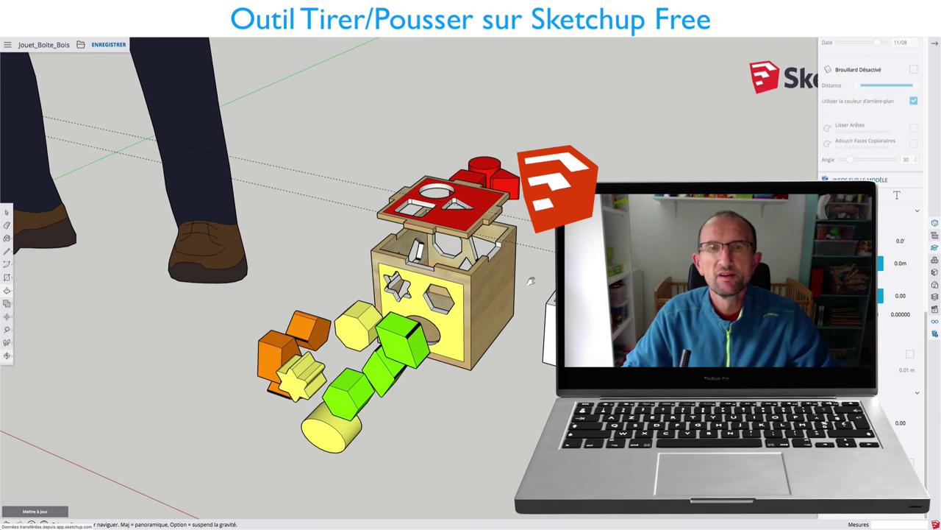